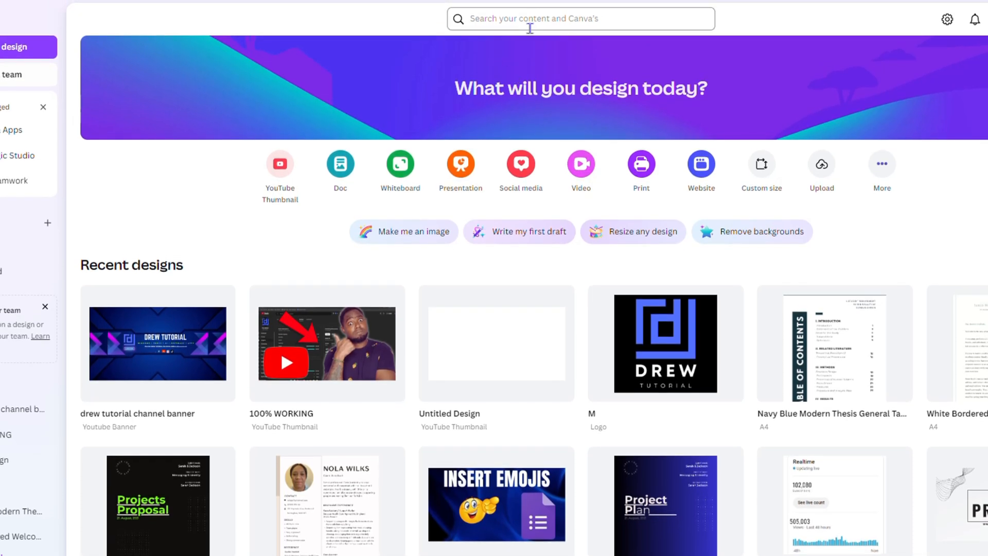
# Search the content and templates for "instagram"
pyautogui.click(618, 20)
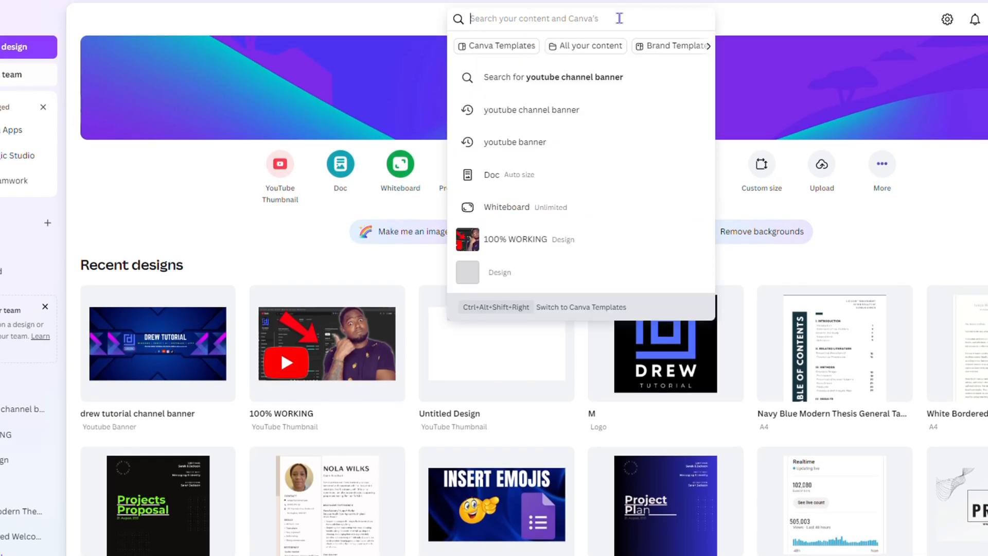
pyautogui.write('instagram')
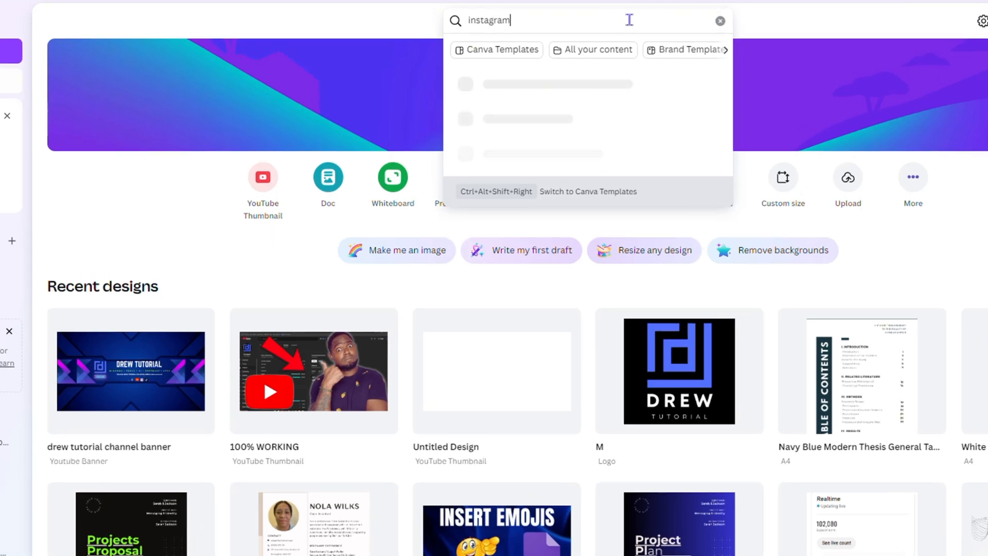
pyautogui.press('Return')
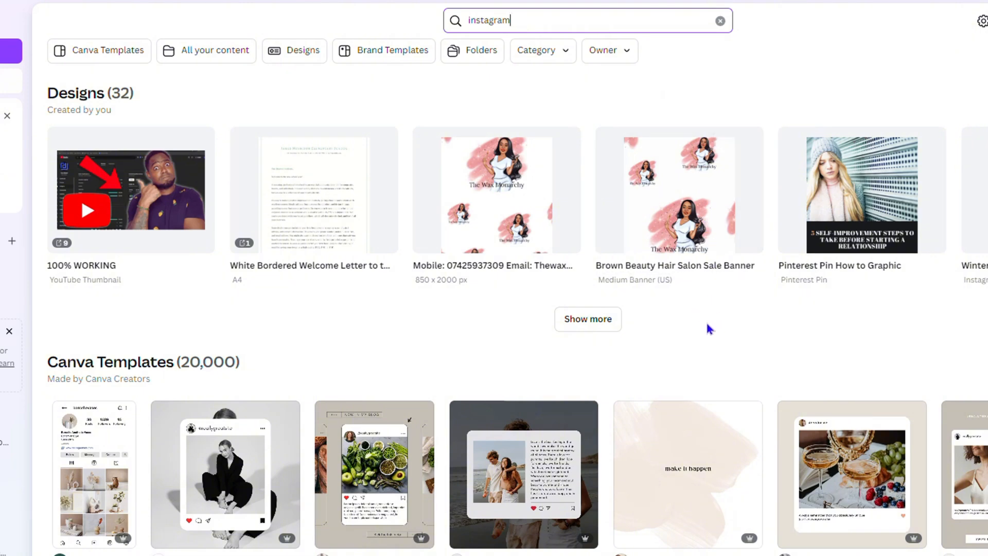
# Expand the template results and look through them for a suitable Instagram post design
pyautogui.scroll(-4, 709, 328)
pyautogui.scroll(-4, 571, 345)
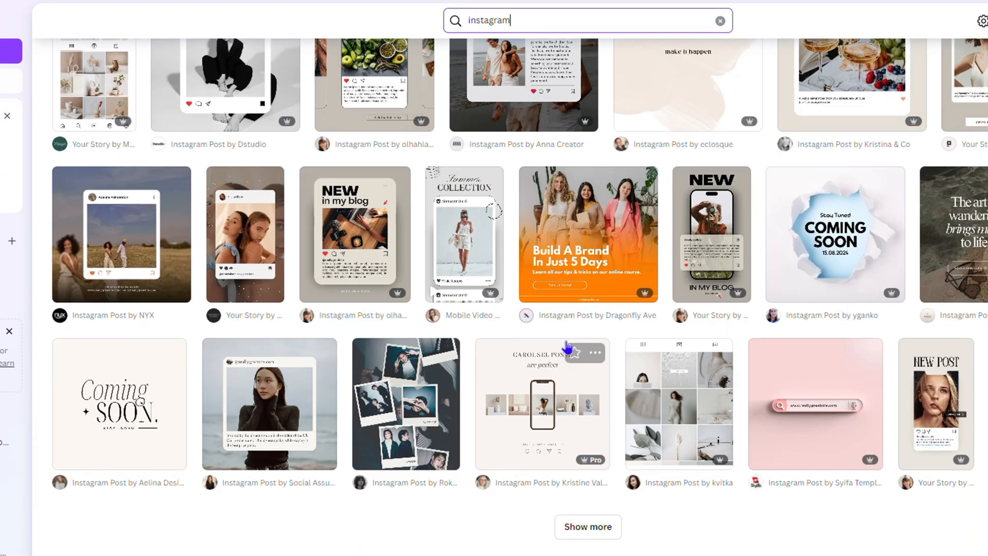
pyautogui.scroll(-2, 746, 348)
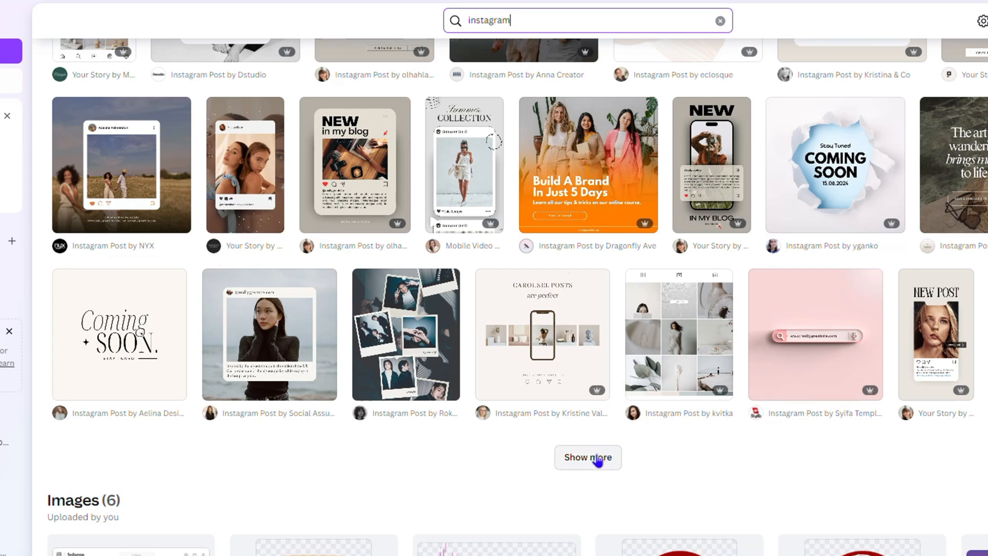
pyautogui.click(592, 457)
pyautogui.scroll(-4, 686, 311)
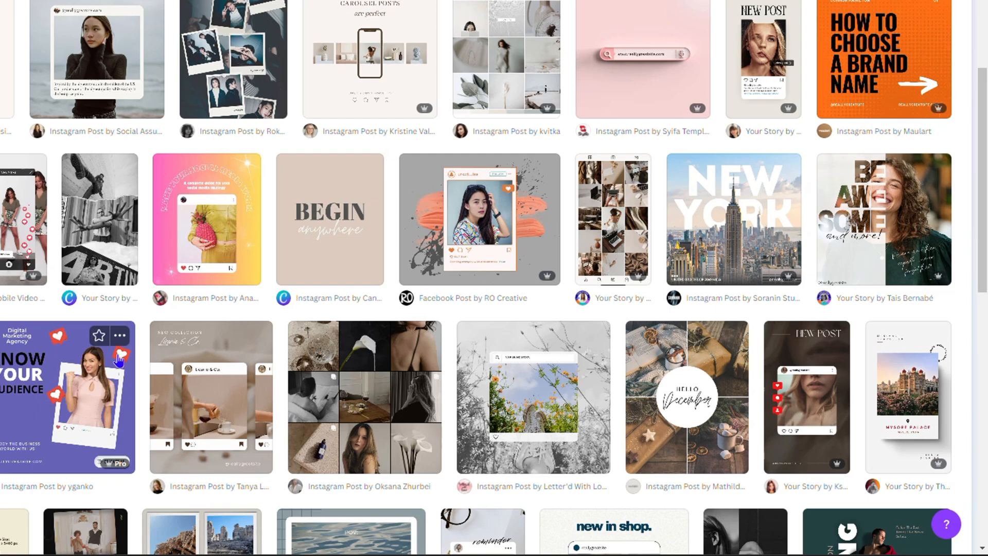
pyautogui.scroll(-5, 229, 387)
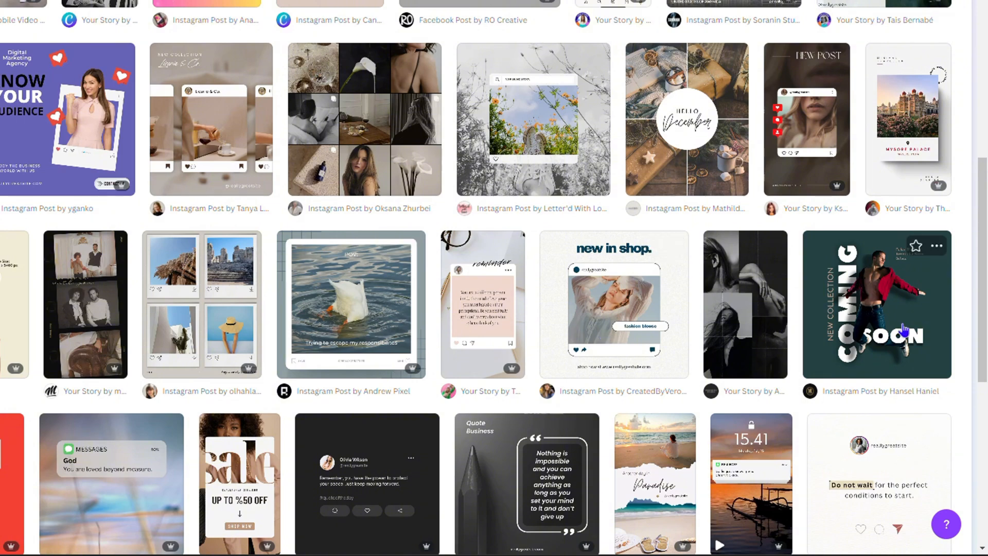
pyautogui.scroll(4, 521, 238)
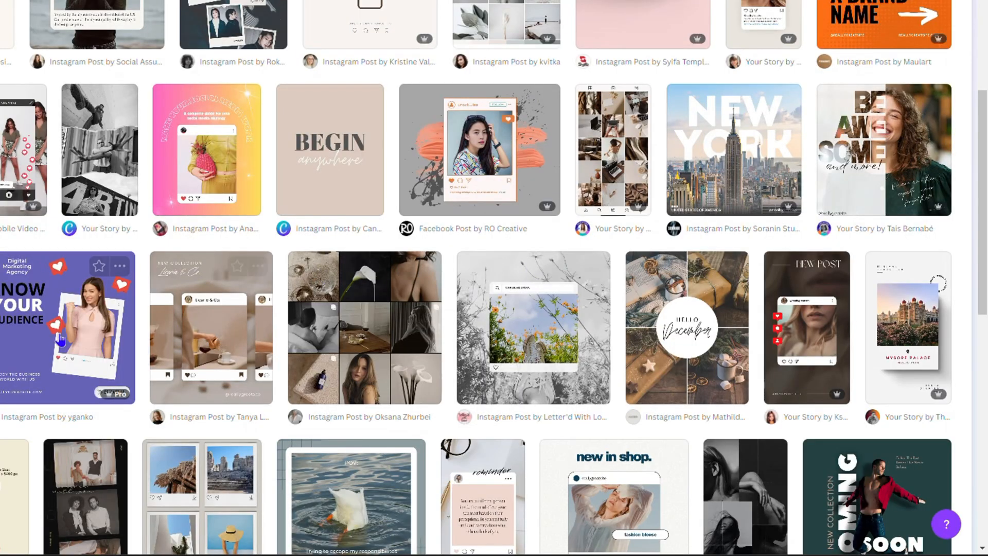
pyautogui.scroll(-4, 520, 238)
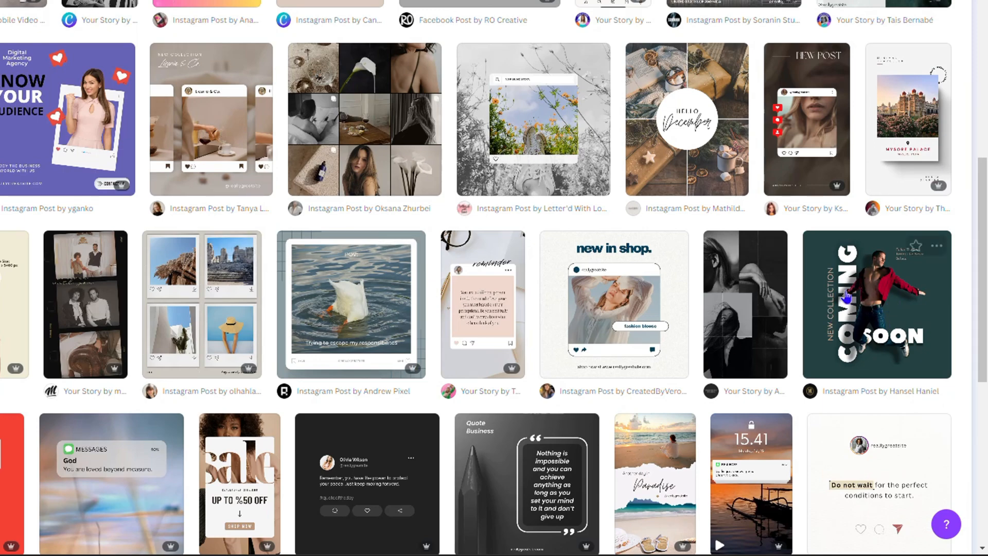
# Open the Green Modern Coming Soon Instagram Post template for customizing and maximize its editor window
pyautogui.click(882, 310)
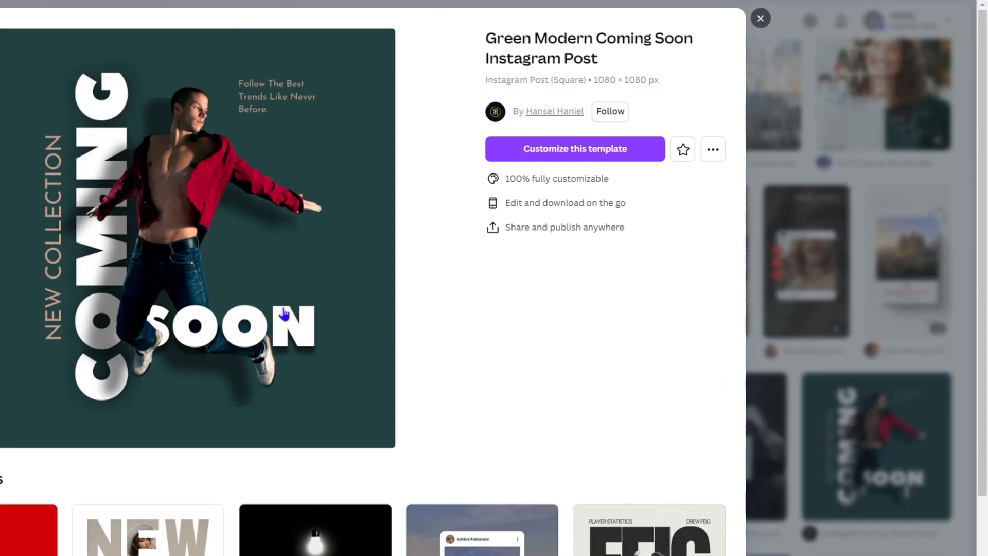
pyautogui.click(566, 150)
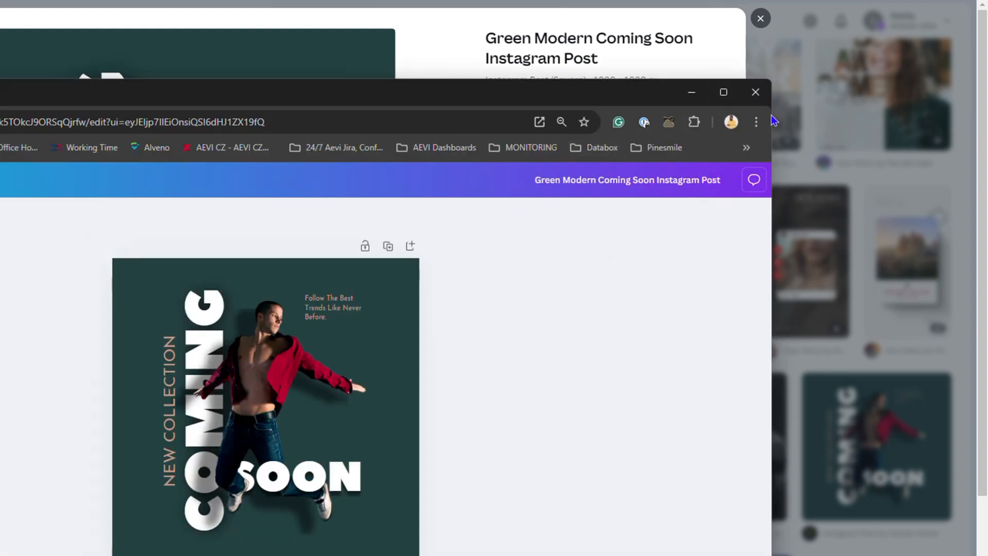
pyautogui.click(725, 94)
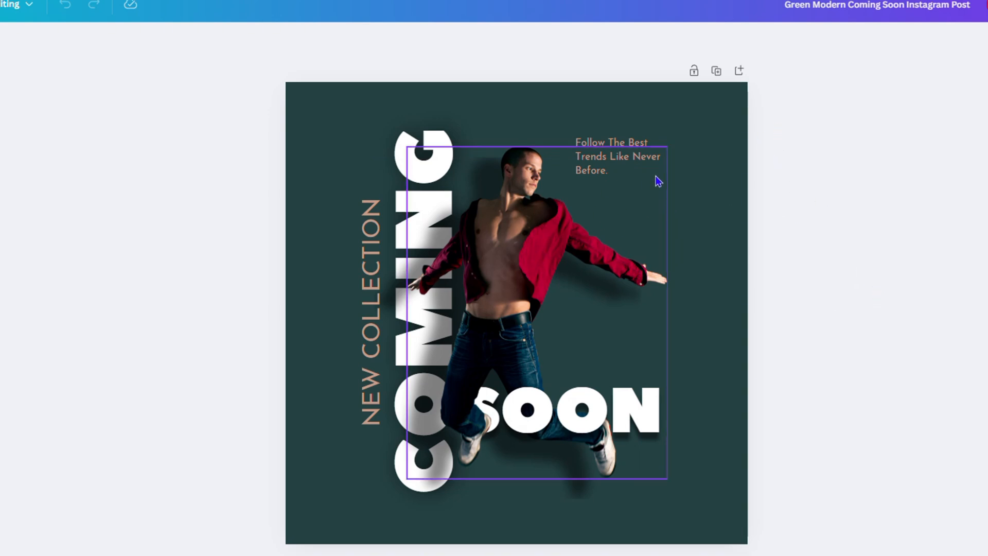
# Examine the photo animation effects available for the jumping man, including the general, suggested and add-on effects
pyautogui.click(616, 161)
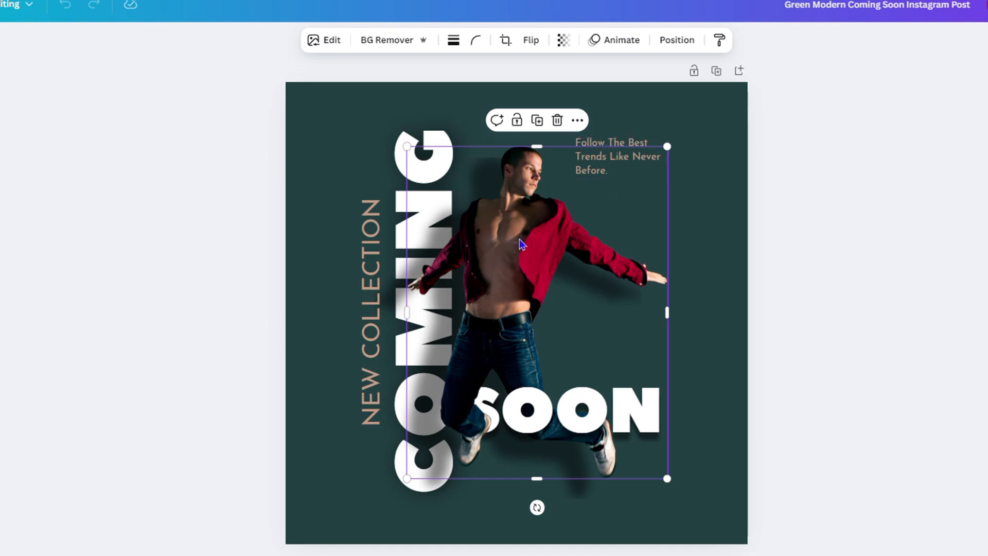
pyautogui.click(616, 41)
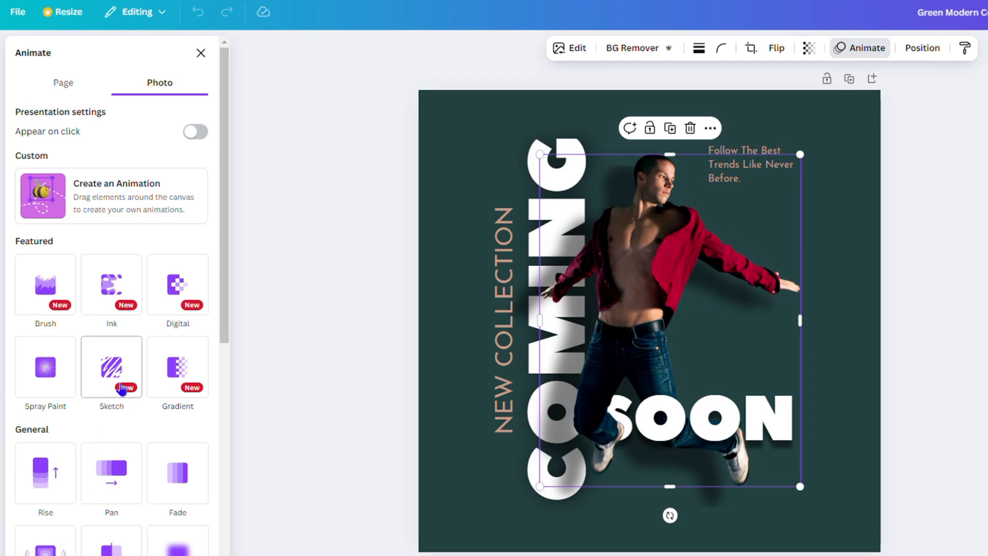
pyautogui.scroll(-4, 116, 367)
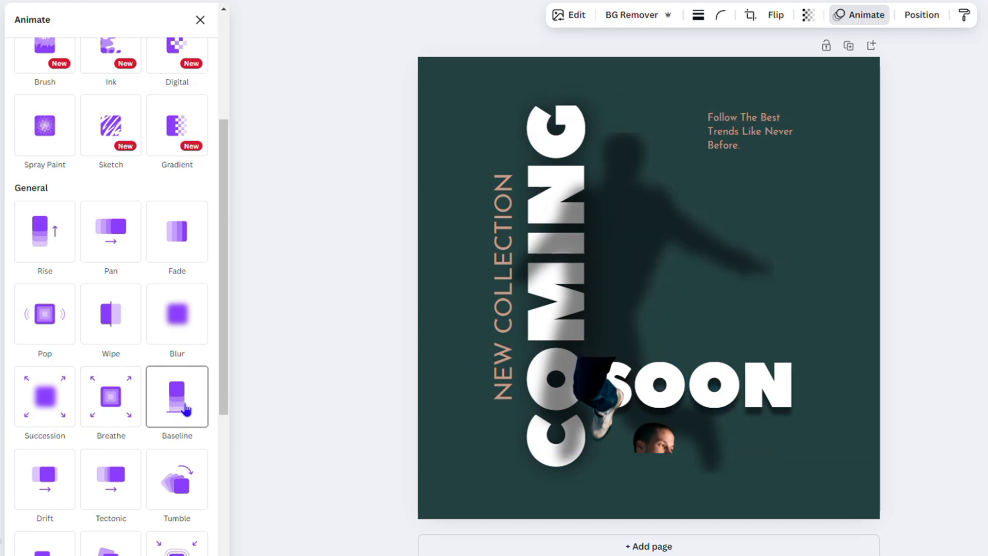
pyautogui.scroll(-5, 154, 397)
pyautogui.scroll(-1, 152, 398)
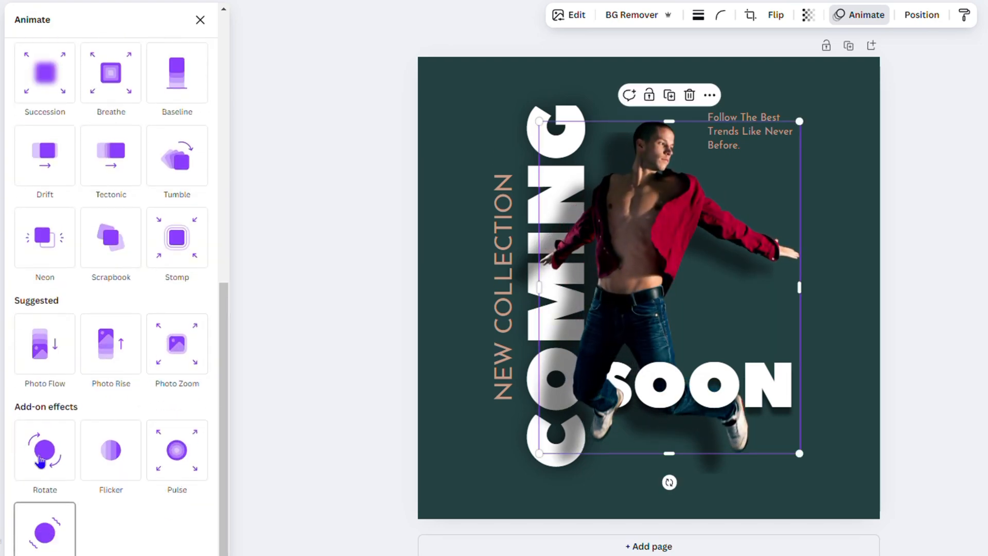
pyautogui.scroll(1, 144, 394)
pyautogui.scroll(3, 157, 335)
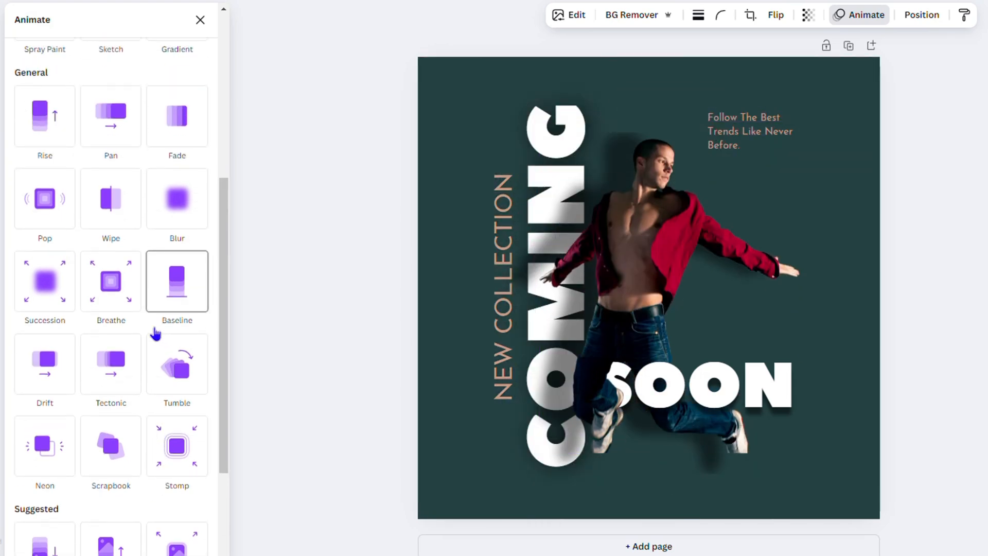
pyautogui.scroll(-4, 163, 515)
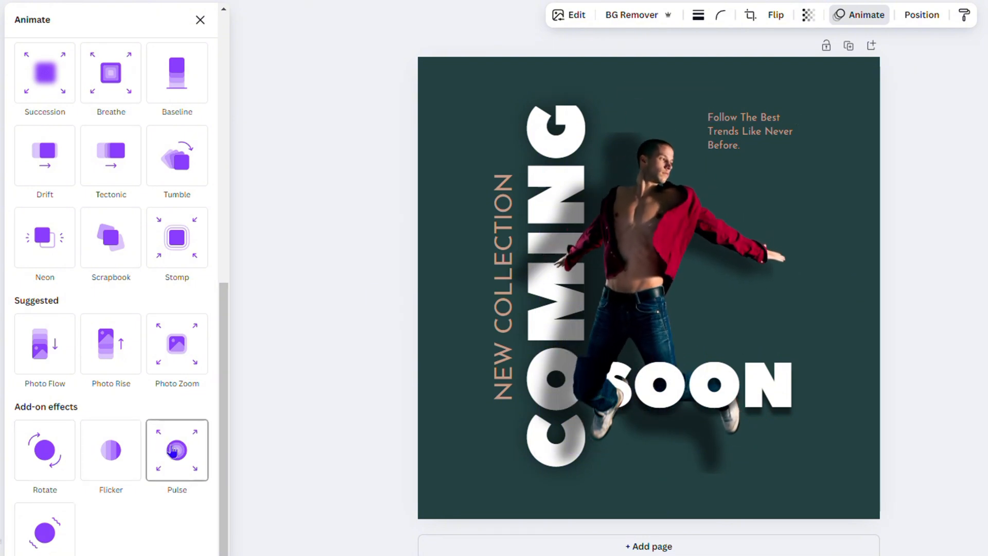
pyautogui.scroll(10, 133, 320)
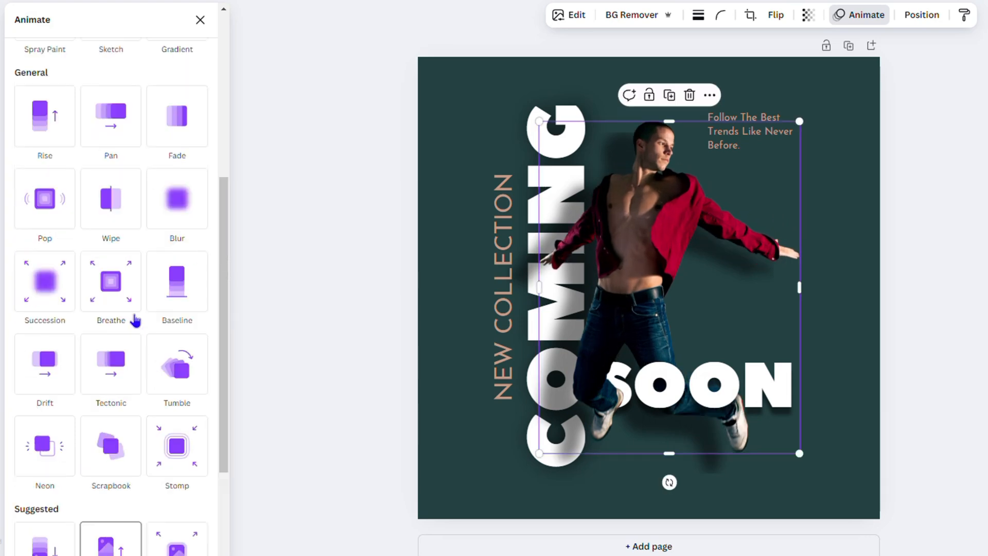
# Compare the animation options for the whole page with those for the jumping man's photo, and deselect everything
pyautogui.click(843, 121)
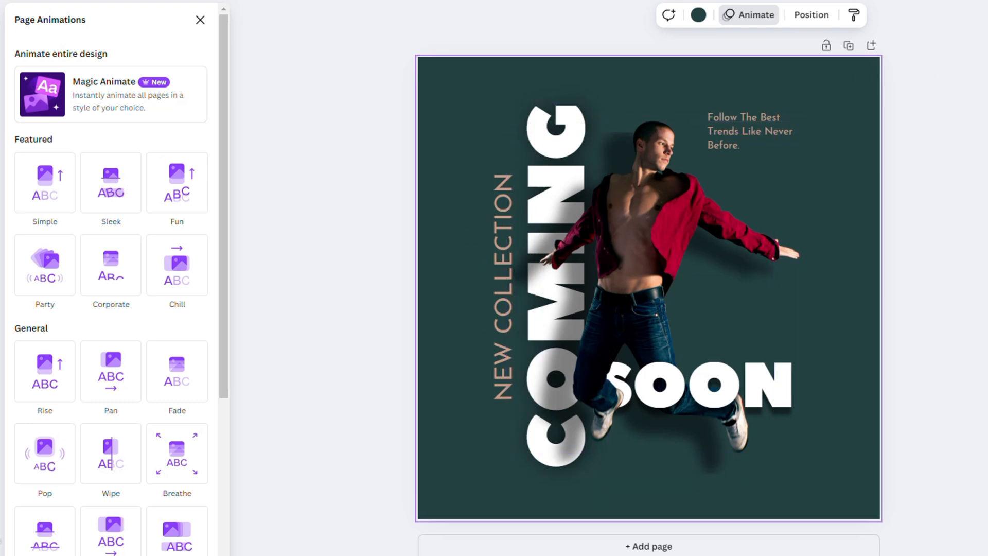
pyautogui.press('Escape')
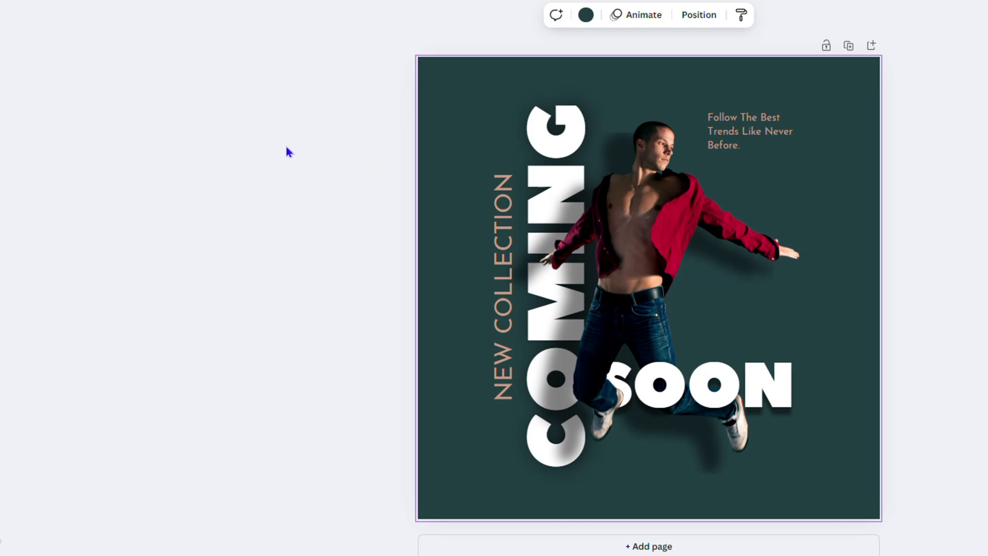
pyautogui.click(672, 220)
pyautogui.click(746, 16)
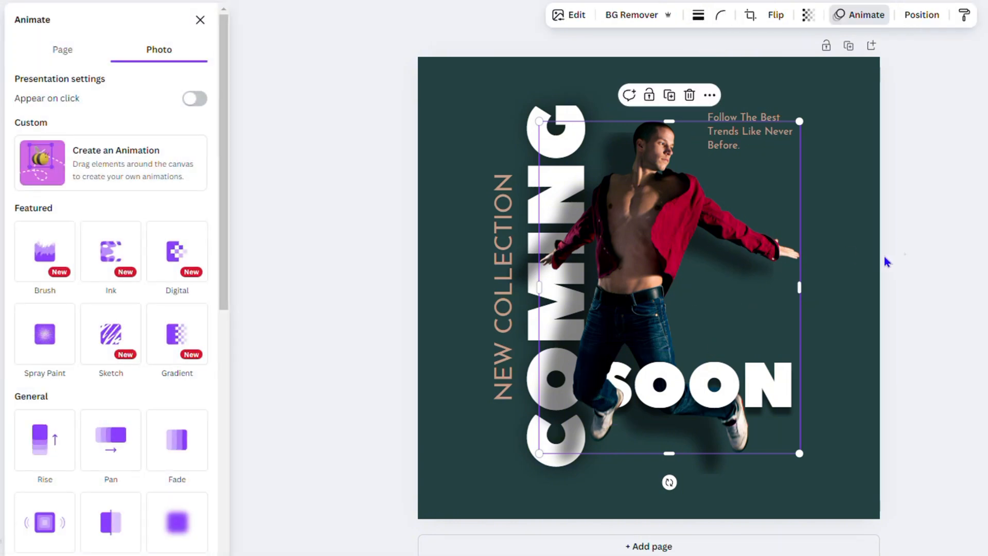
pyautogui.press('Escape')
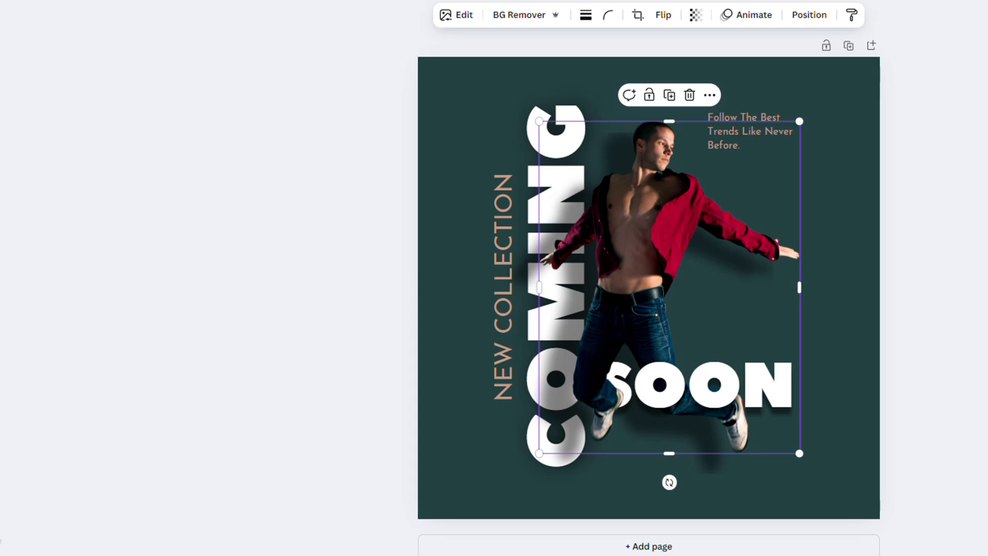
pyautogui.press('Escape')
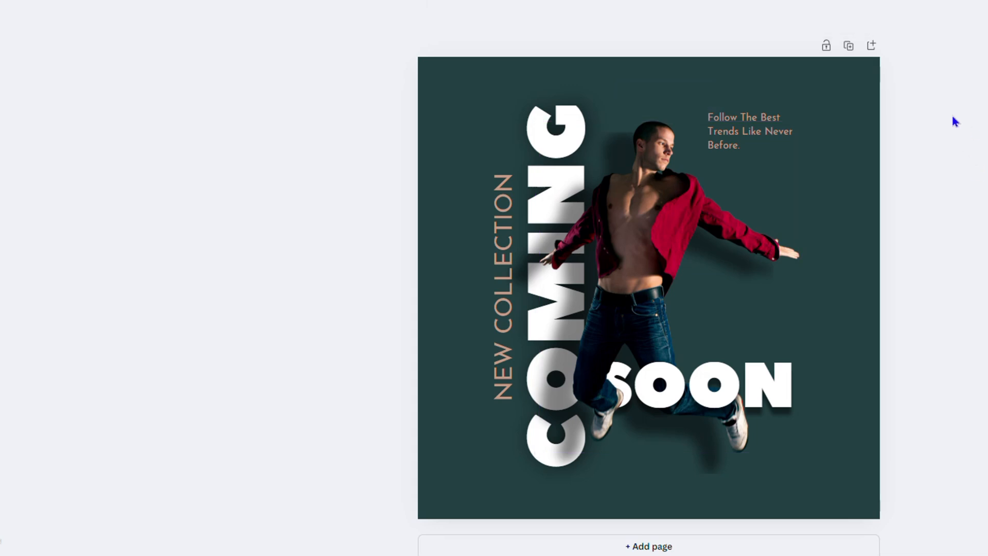
pyautogui.click(874, 82)
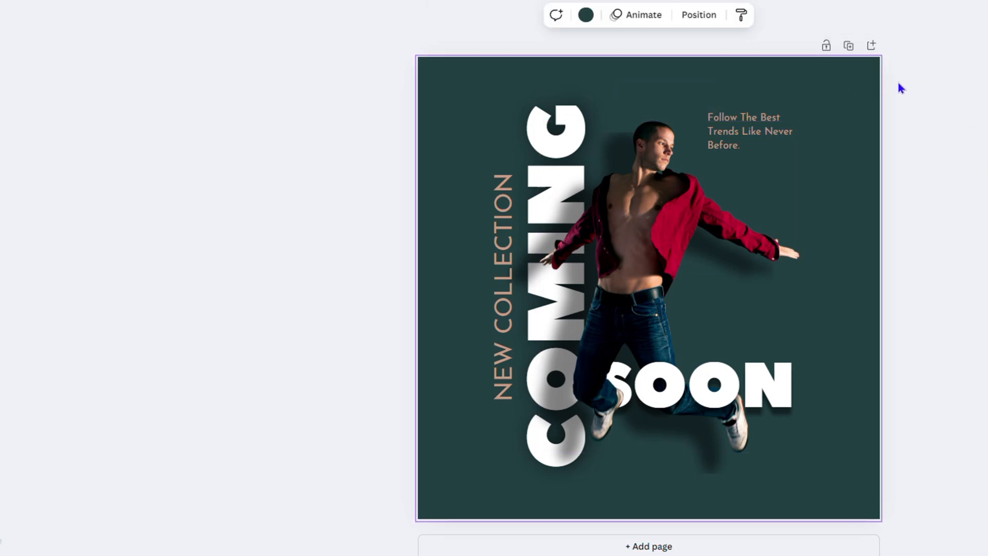
pyautogui.click(639, 19)
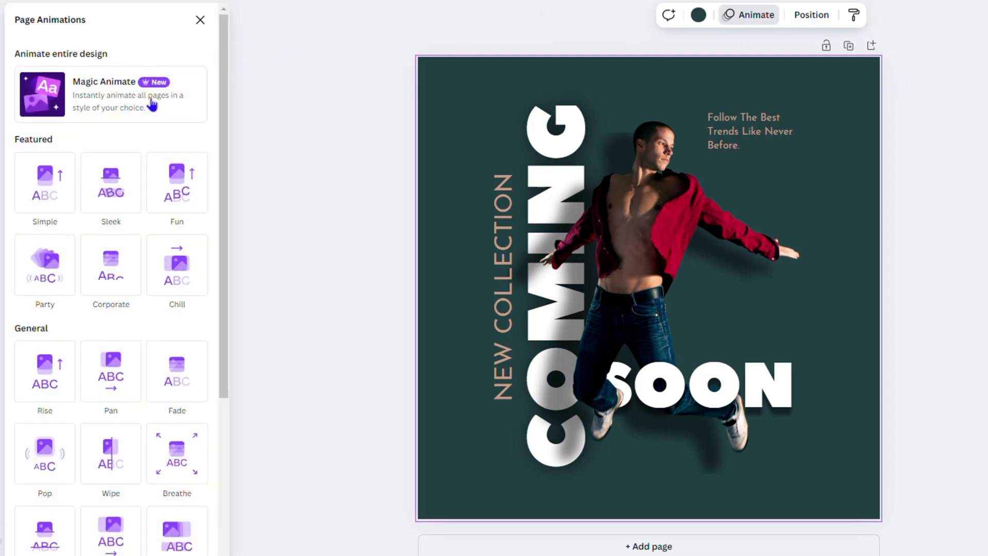
pyautogui.click(633, 308)
pyautogui.click(63, 56)
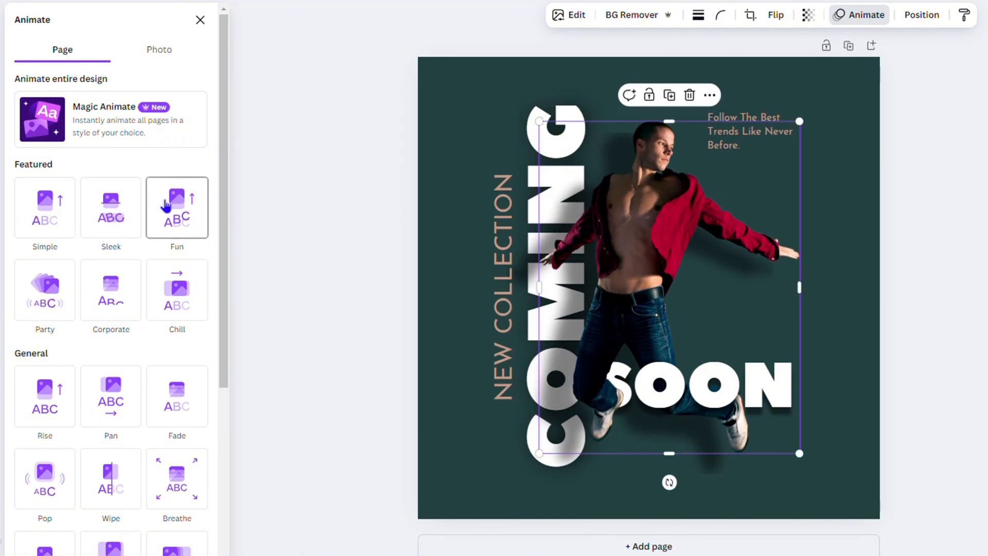
pyautogui.click(286, 75)
pyautogui.click(929, 87)
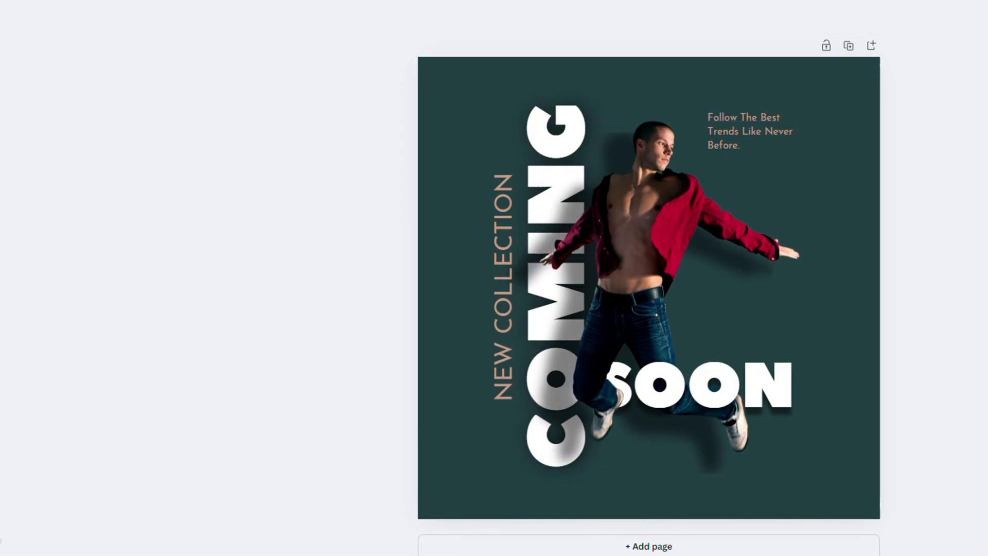
# Try the Simple, Sleek, Fun and Party page animations on the design, starting from the jumping man's photo
pyautogui.click(704, 207)
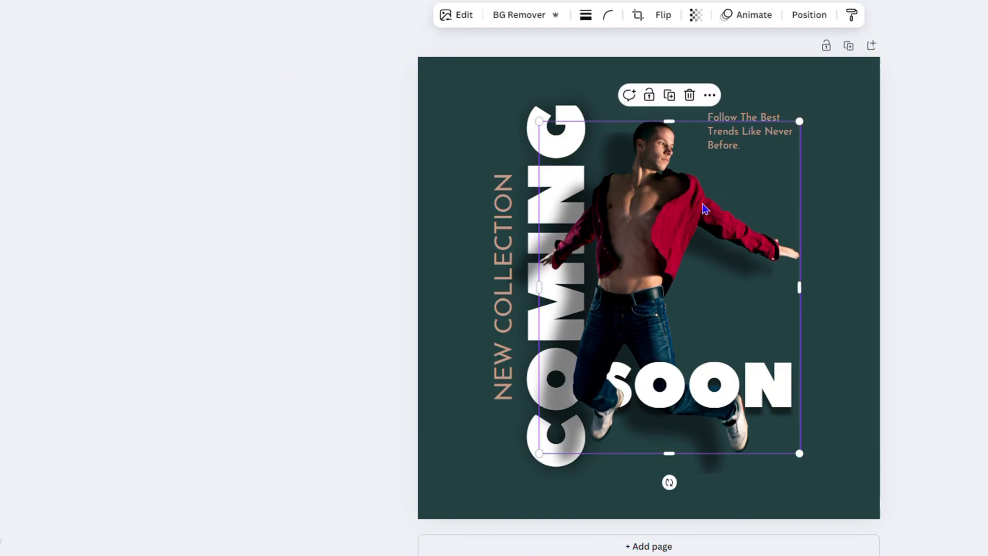
pyautogui.click(749, 22)
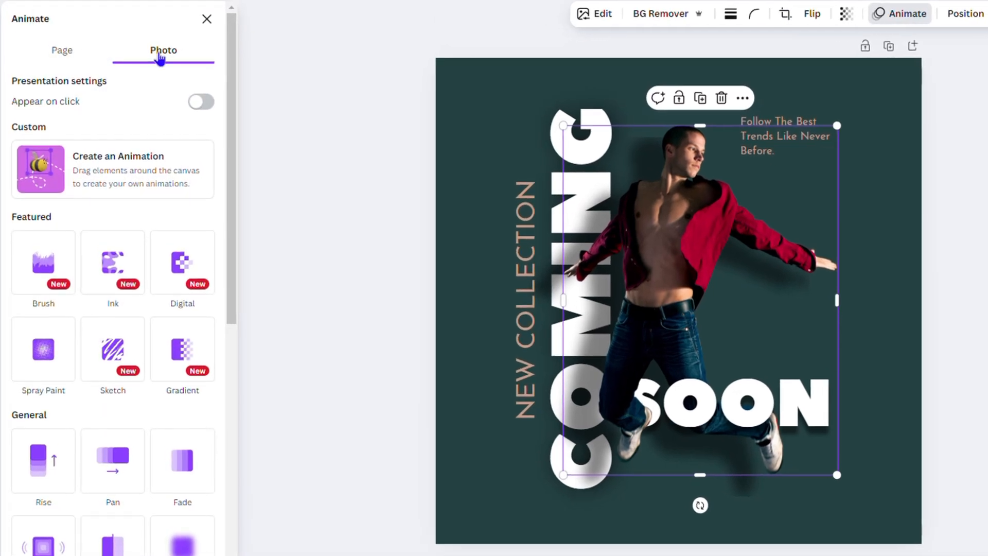
pyautogui.click(59, 56)
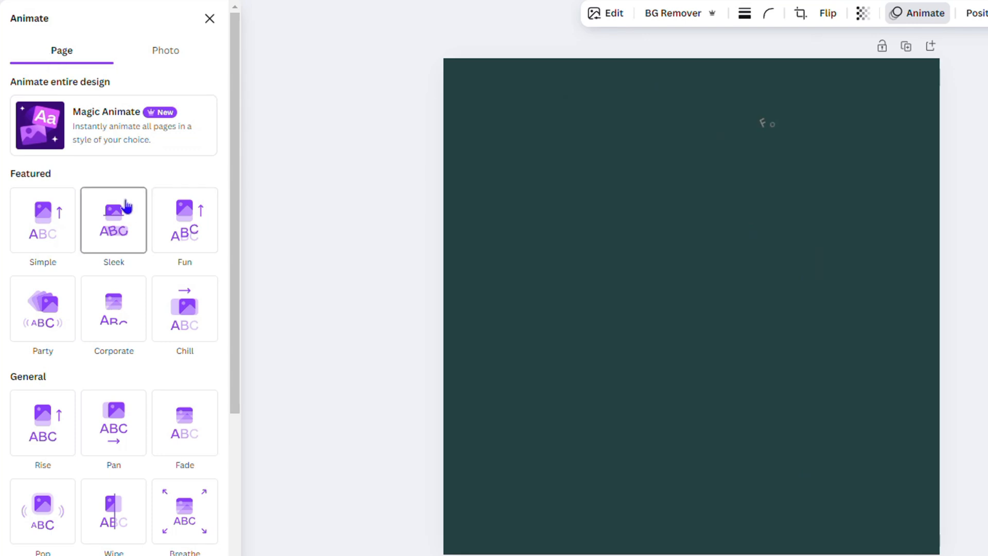
pyautogui.click(46, 221)
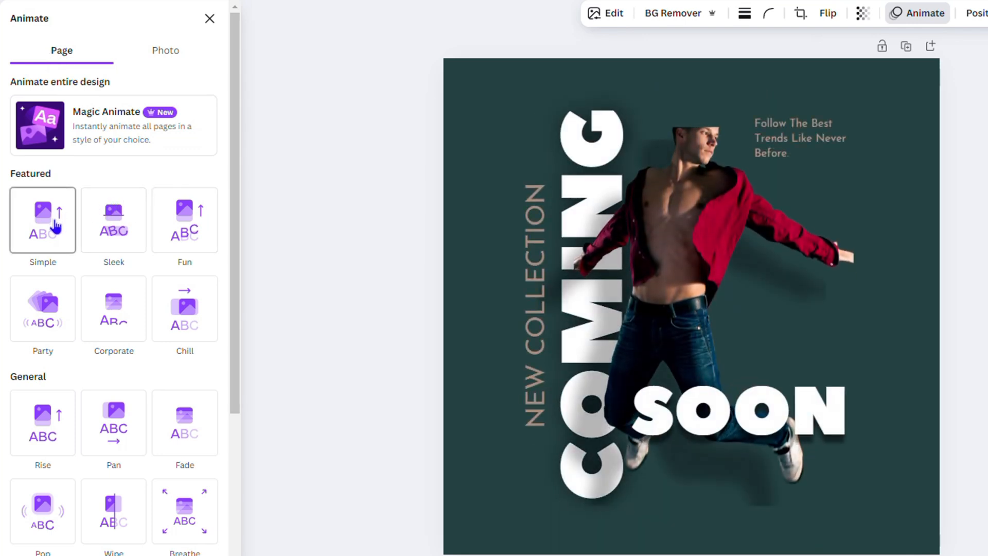
pyautogui.click(104, 226)
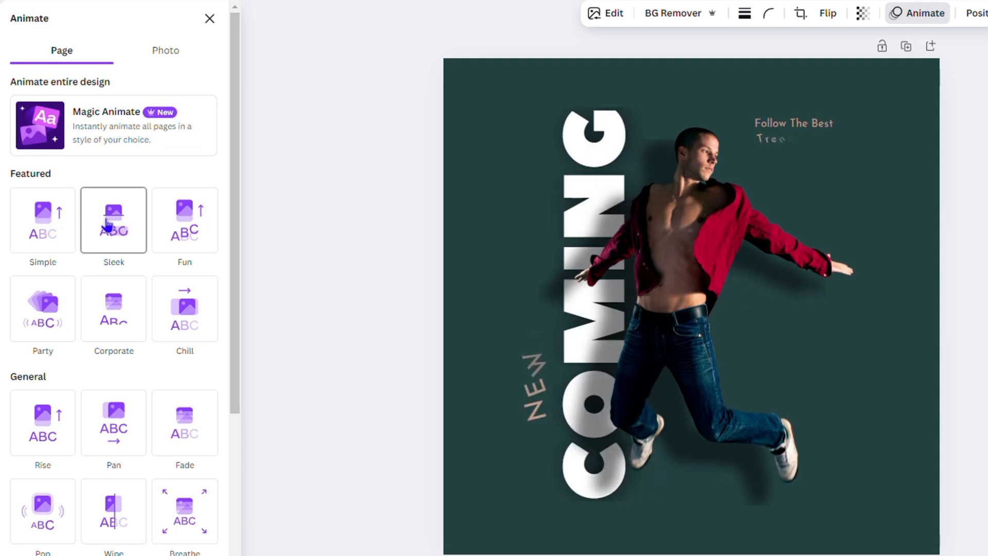
pyautogui.click(169, 225)
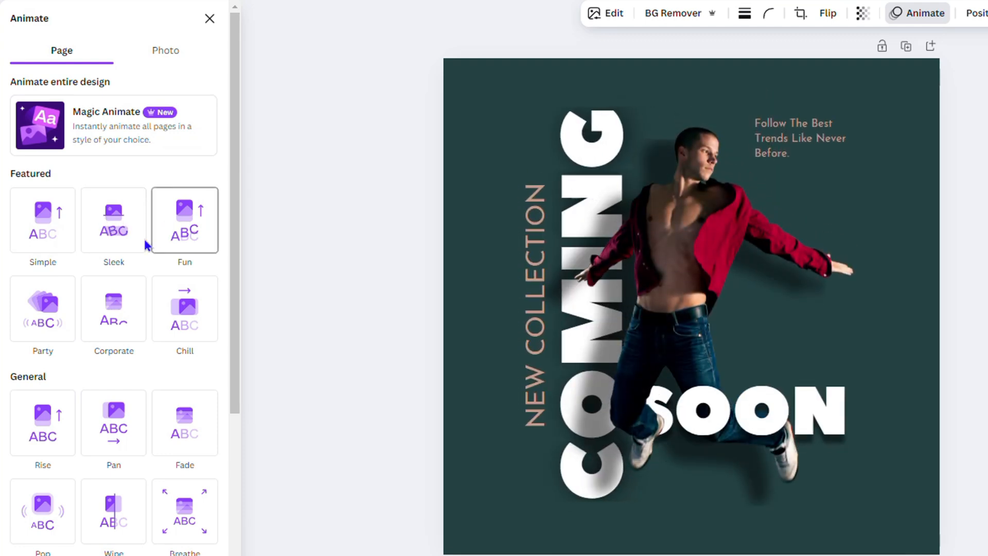
pyautogui.click(57, 315)
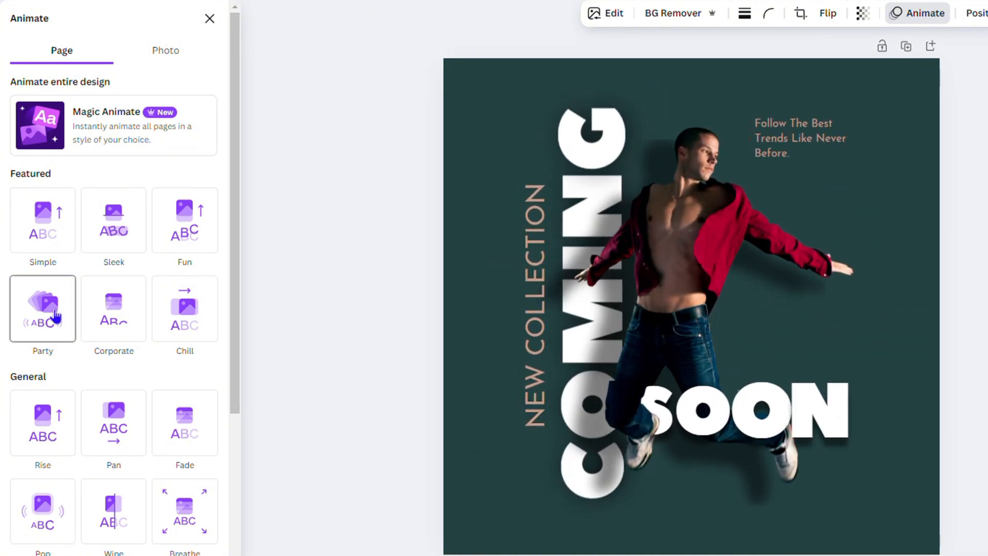
# Try the Corporate, Chill, Fade and Rise animations on the whole page
pyautogui.click(114, 325)
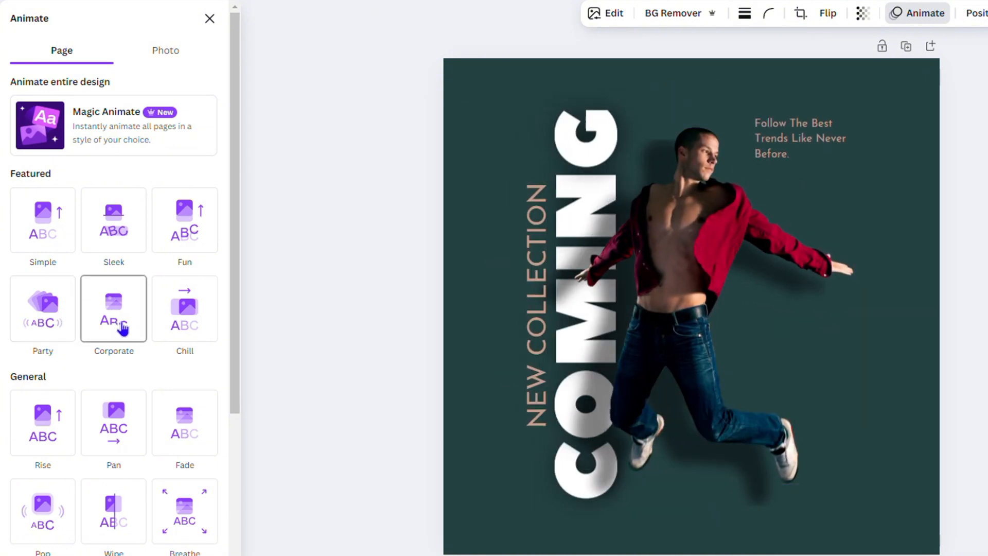
pyautogui.click(160, 325)
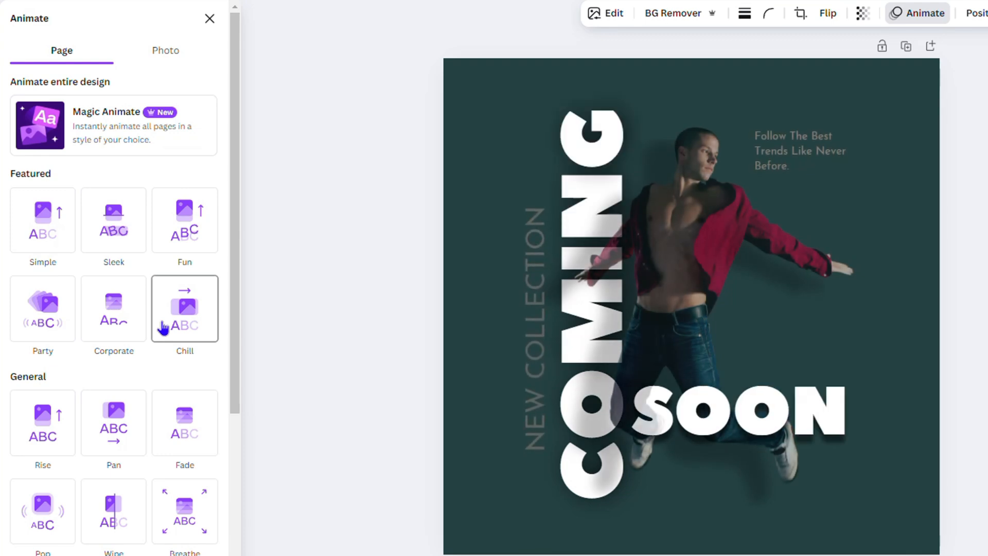
pyautogui.click(170, 421)
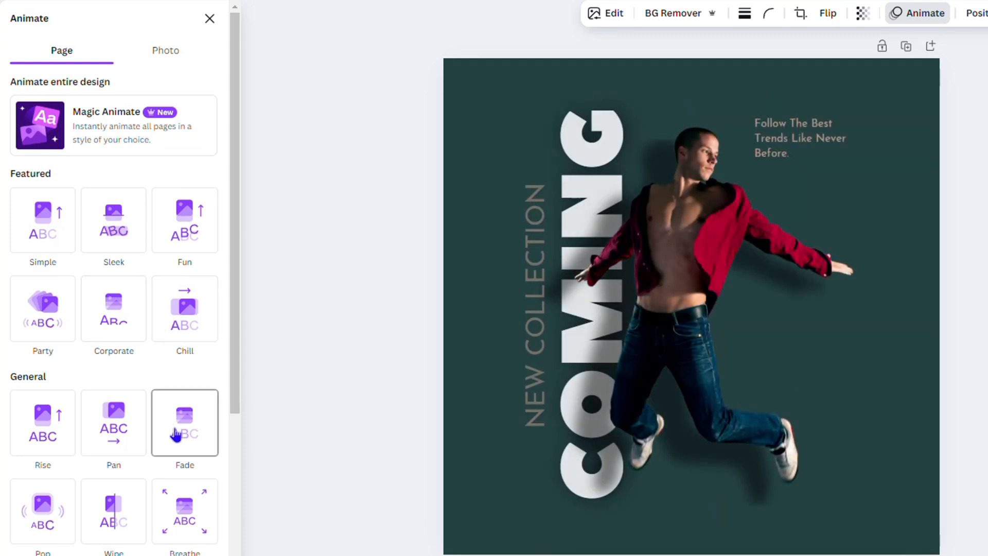
pyautogui.click(51, 446)
# Apply the Party animation to the whole page and select the page background instead of the man's photo
pyautogui.click(42, 323)
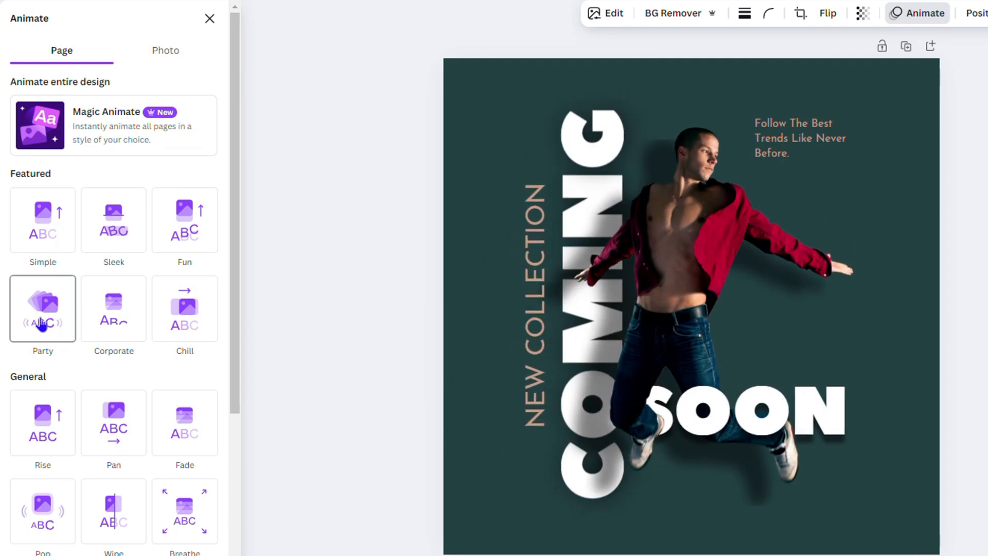
pyautogui.click(56, 312)
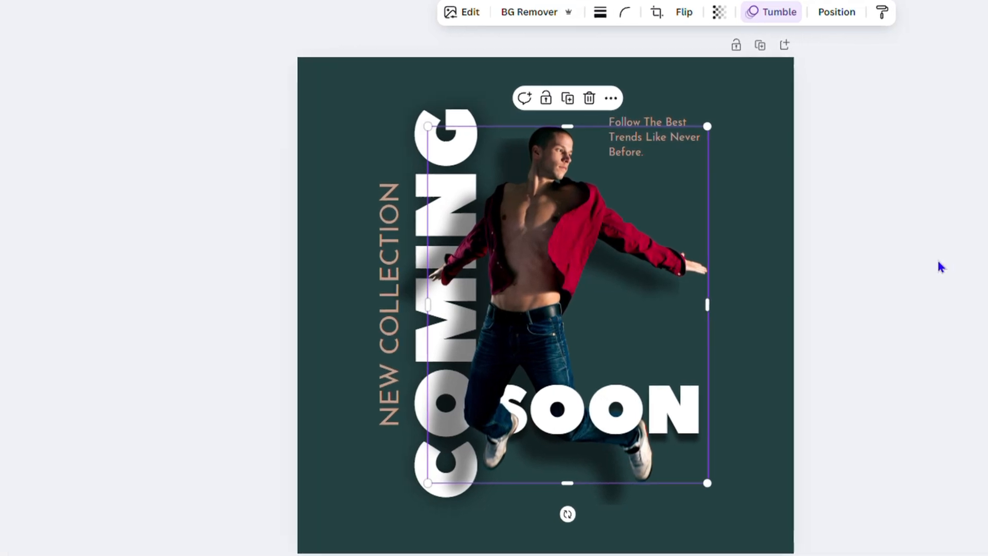
pyautogui.click(936, 200)
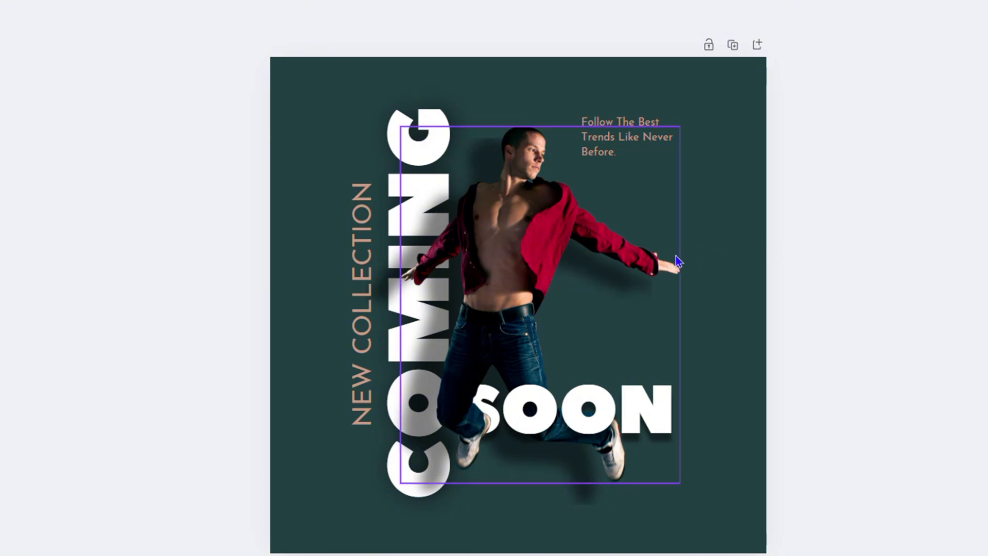
pyautogui.click(709, 249)
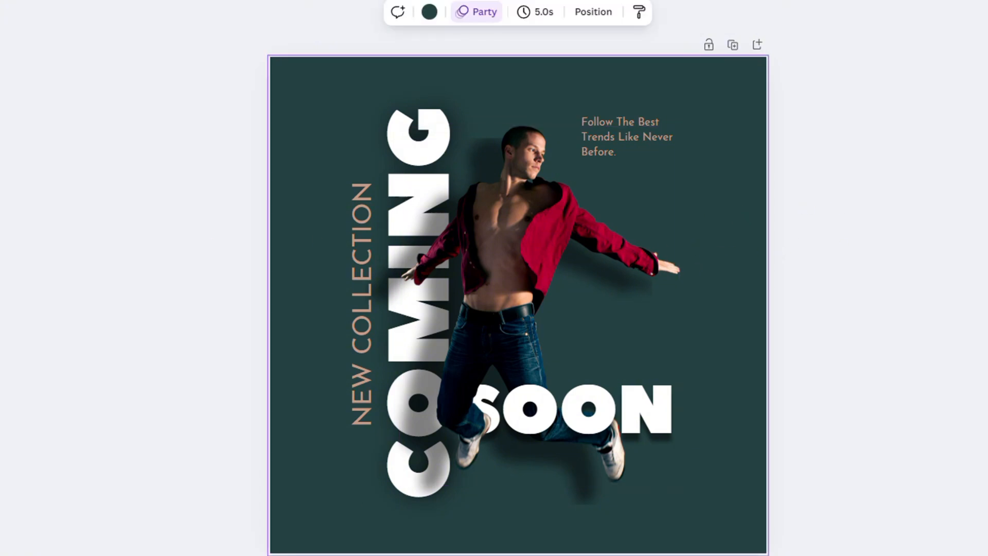
# Search the elements library for "stickers" and limit the results to graphics
pyautogui.click(24, 82)
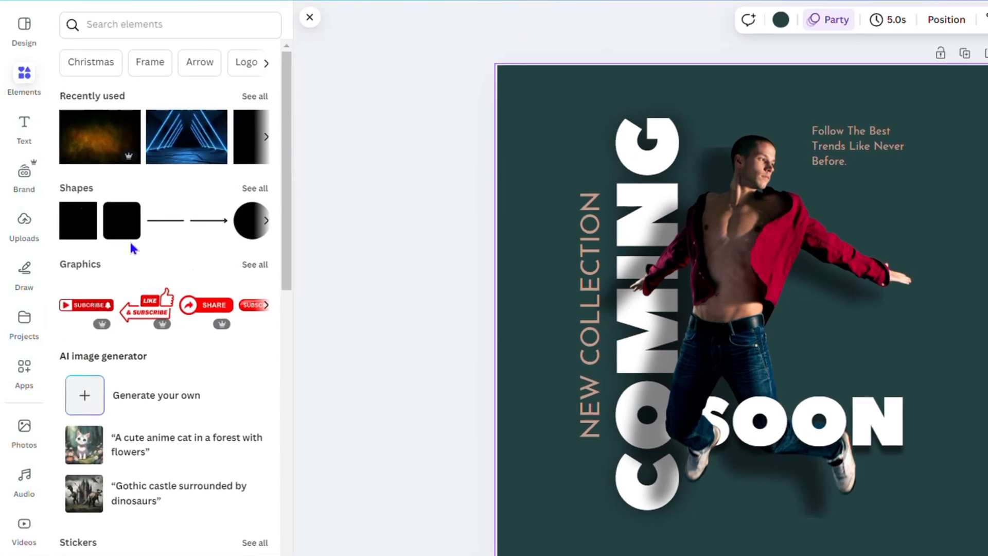
pyautogui.click(141, 22)
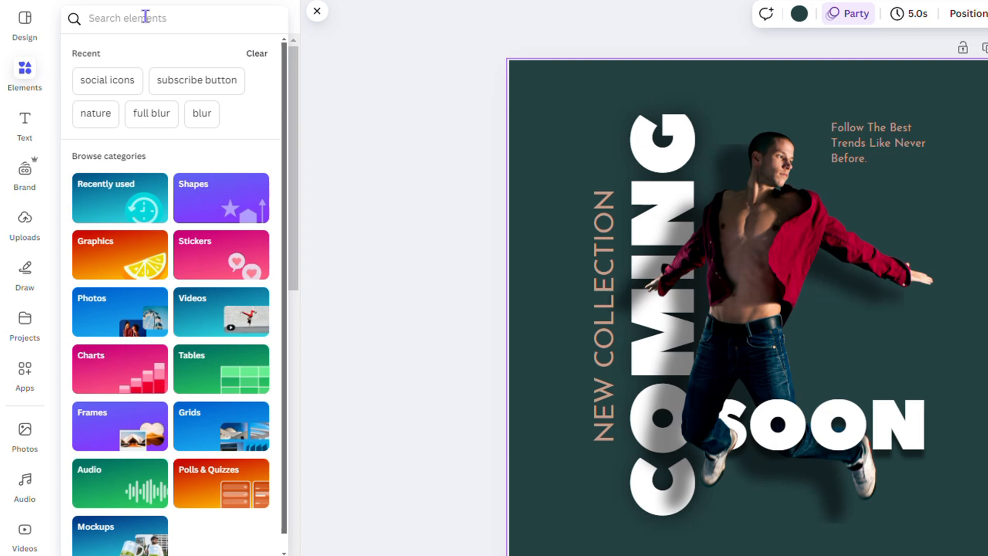
pyautogui.write('stickers')
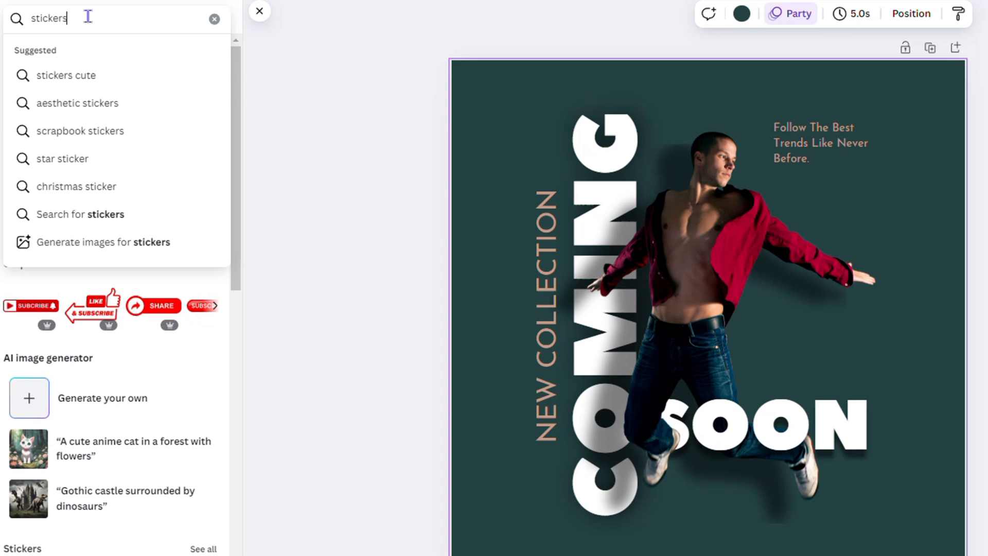
pyautogui.press('Return')
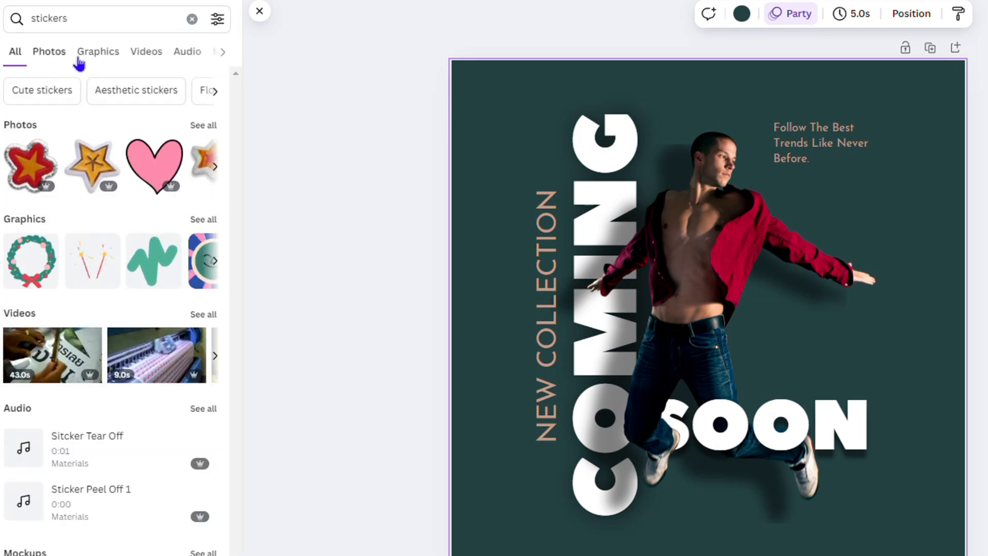
pyautogui.click(100, 52)
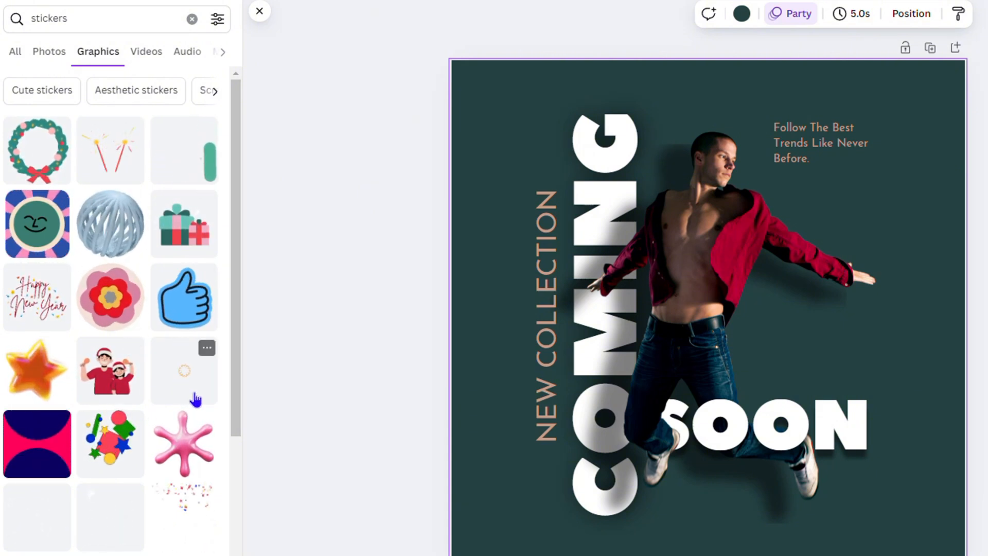
# Add the animated blue raindrops sticker, shrink it and place it over the man's head
pyautogui.scroll(-2, 139, 278)
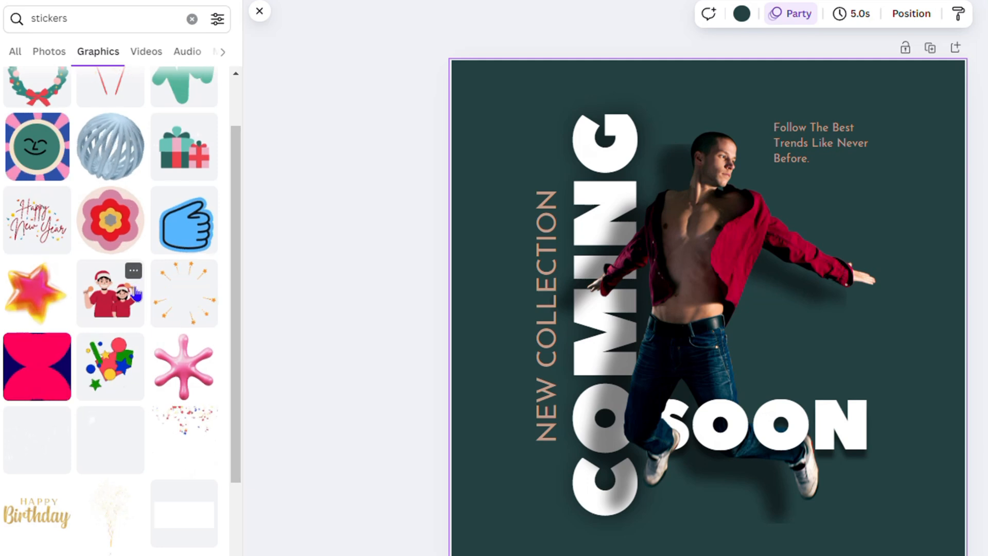
pyautogui.scroll(1, 136, 295)
pyautogui.scroll(-1, 136, 303)
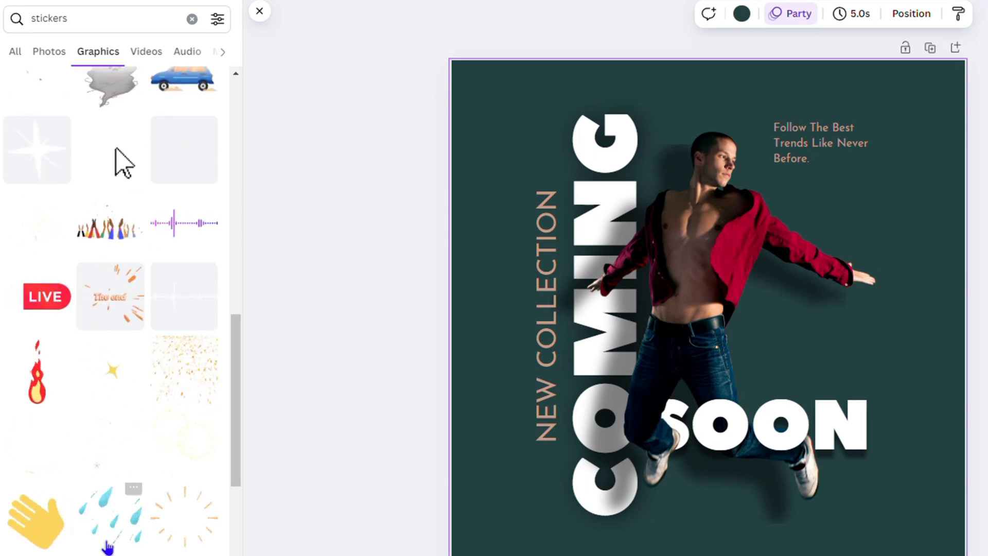
pyautogui.click(106, 522)
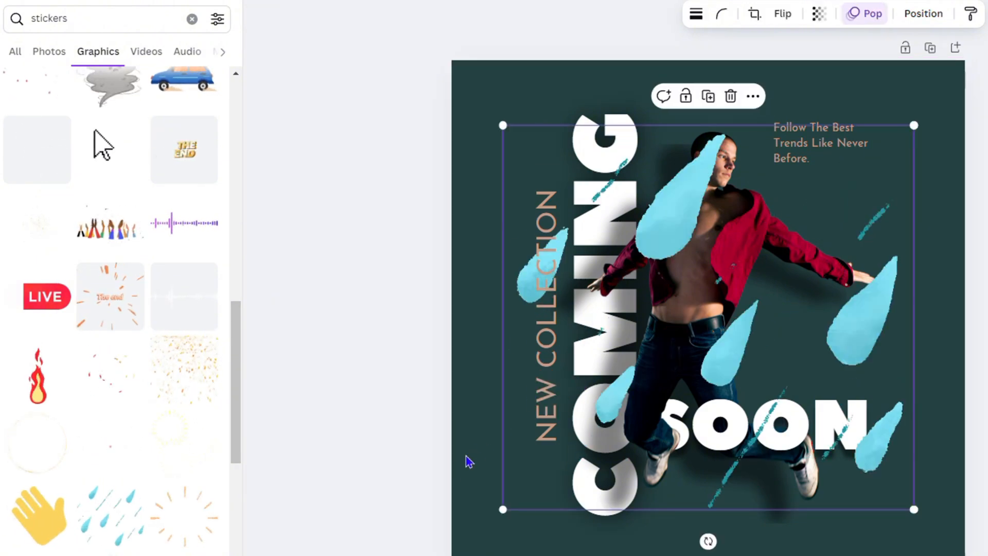
pyautogui.moveTo(503, 504); pyautogui.dragTo(751, 277)
pyautogui.moveTo(825, 176); pyautogui.dragTo(785, 121)
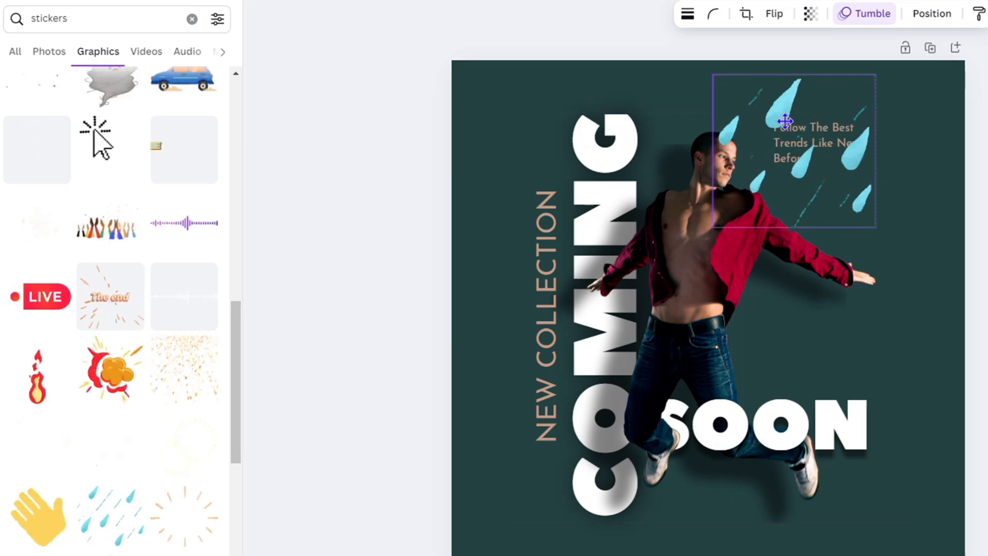
pyautogui.moveTo(710, 116); pyautogui.dragTo(711, 116)
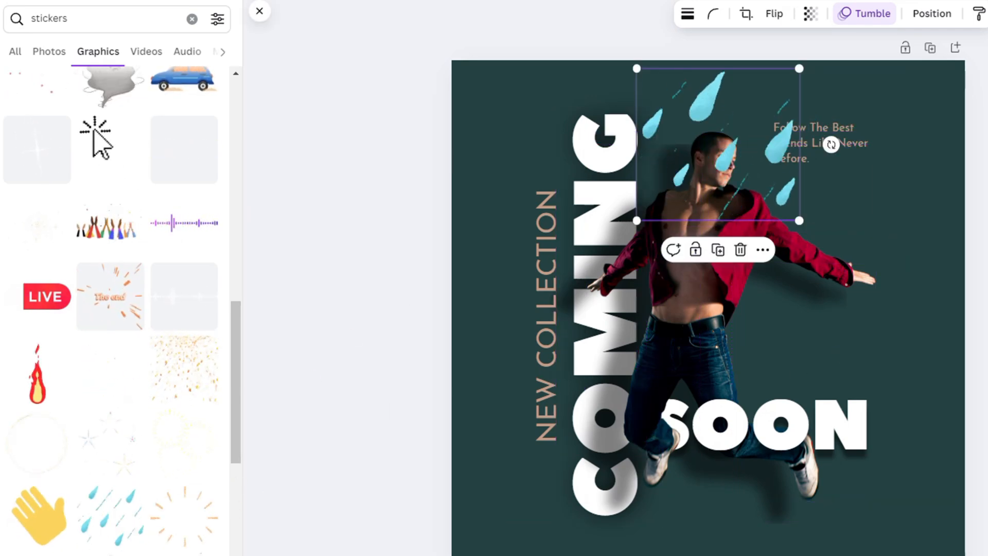
# Add the animated yellow light bulb sticker, shrink it and place it beside the end of the word SOON
pyautogui.scroll(-1, 123, 431)
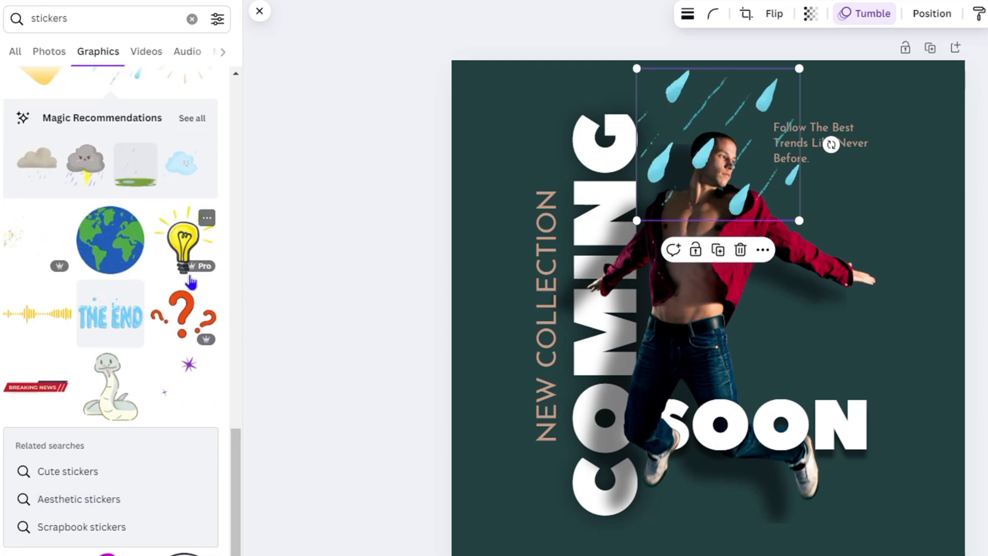
pyautogui.click(181, 252)
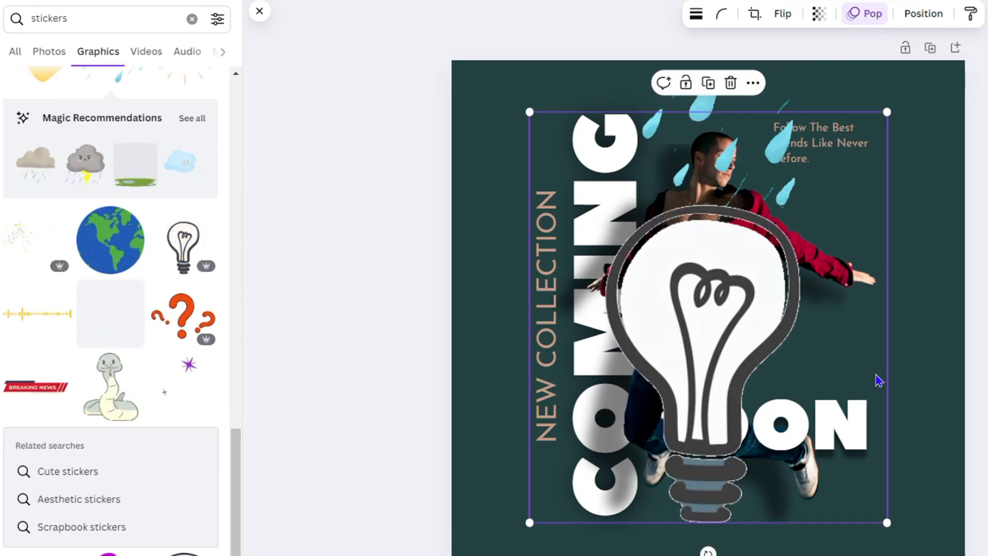
pyautogui.moveTo(717, 342); pyautogui.dragTo(814, 342)
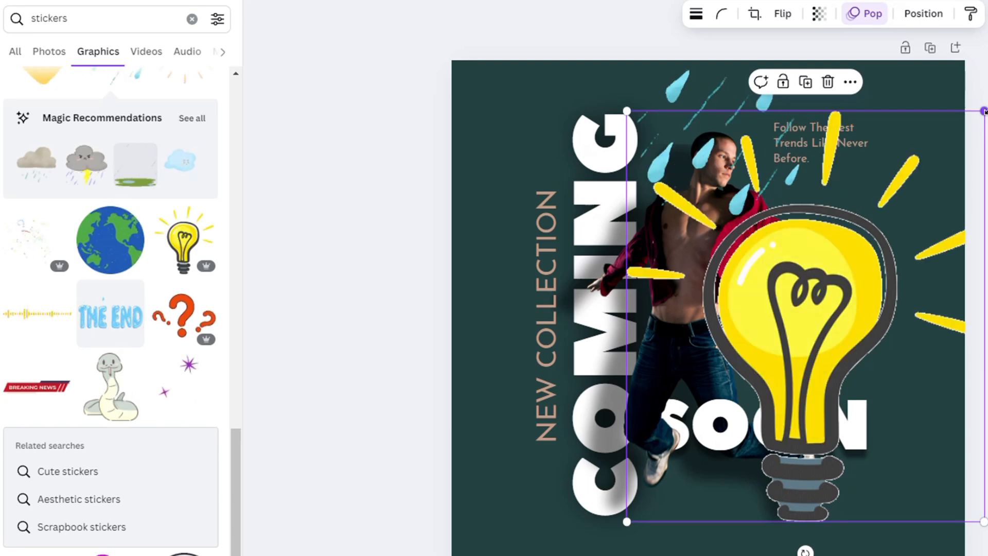
pyautogui.moveTo(984, 111); pyautogui.dragTo(757, 371)
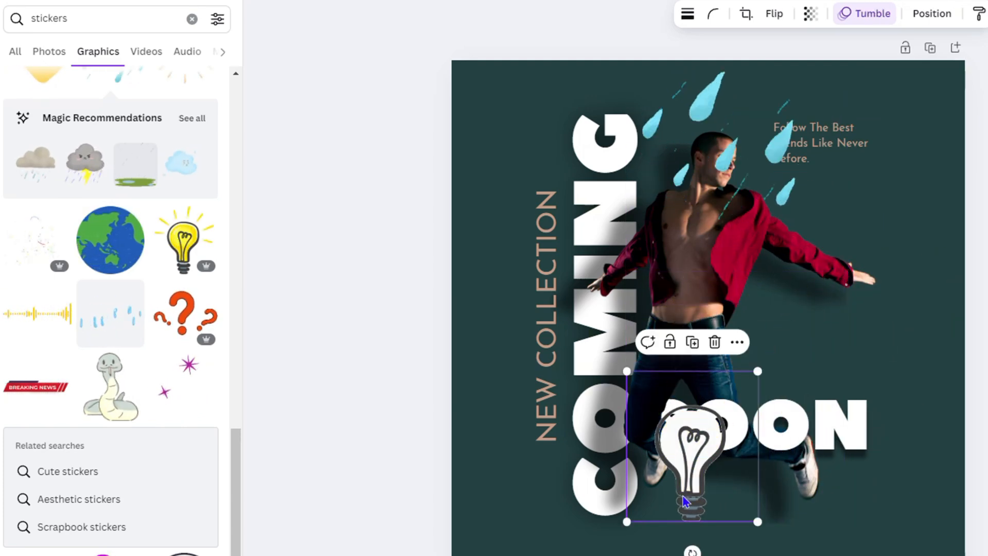
pyautogui.moveTo(685, 502); pyautogui.dragTo(890, 417)
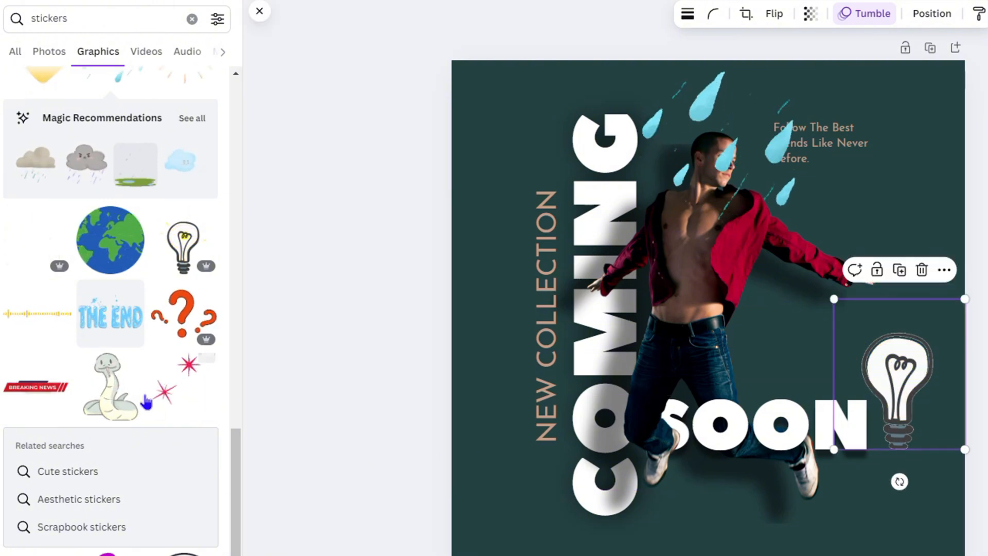
# Browse further through the animated sticker results and deselect the light bulb
pyautogui.scroll(-4, 147, 401)
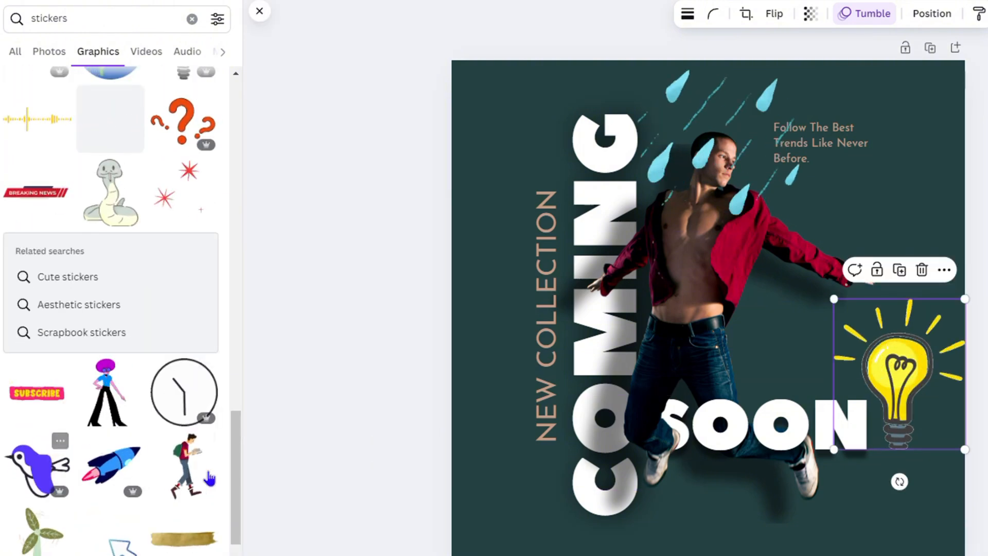
pyautogui.scroll(-6, 170, 486)
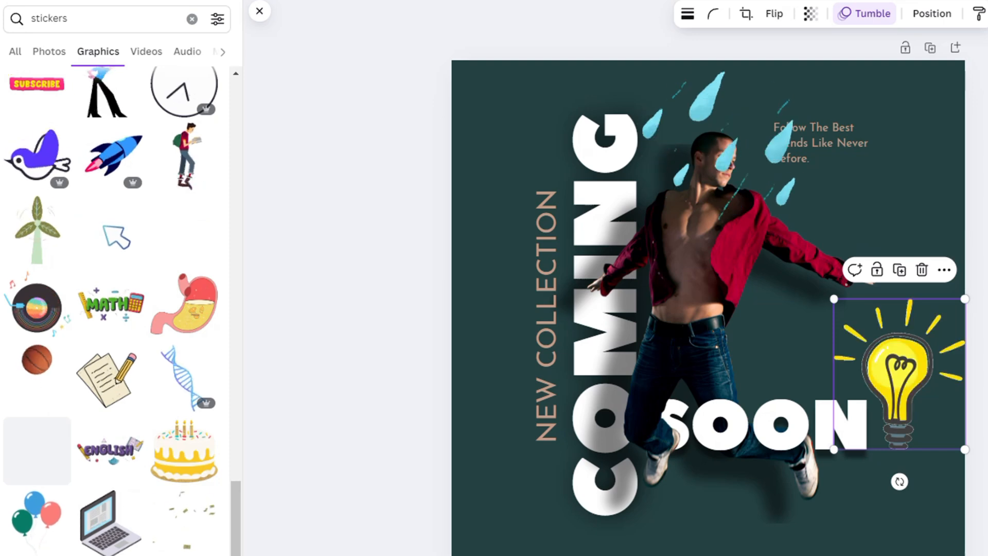
pyautogui.scroll(3, 126, 538)
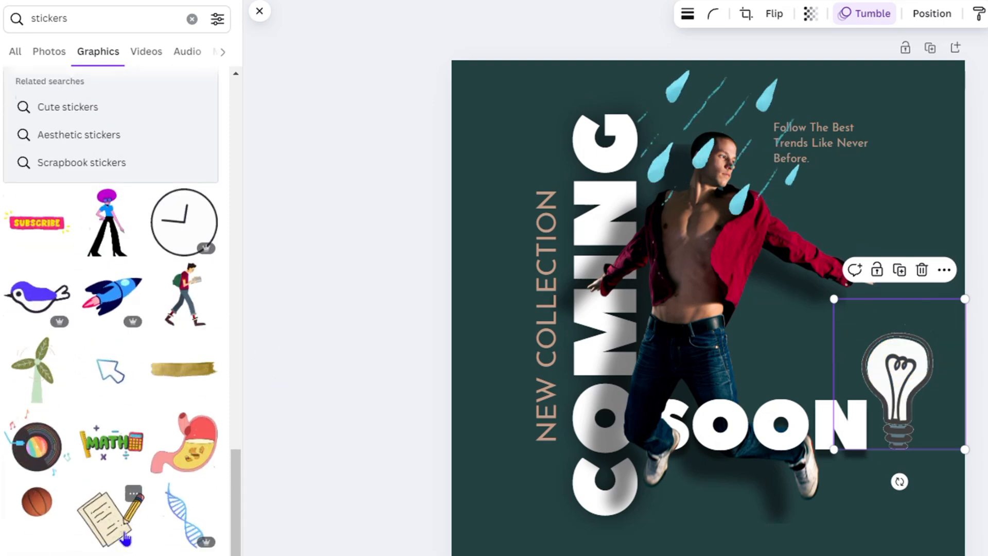
pyautogui.scroll(-5, 126, 538)
pyautogui.scroll(10, 126, 478)
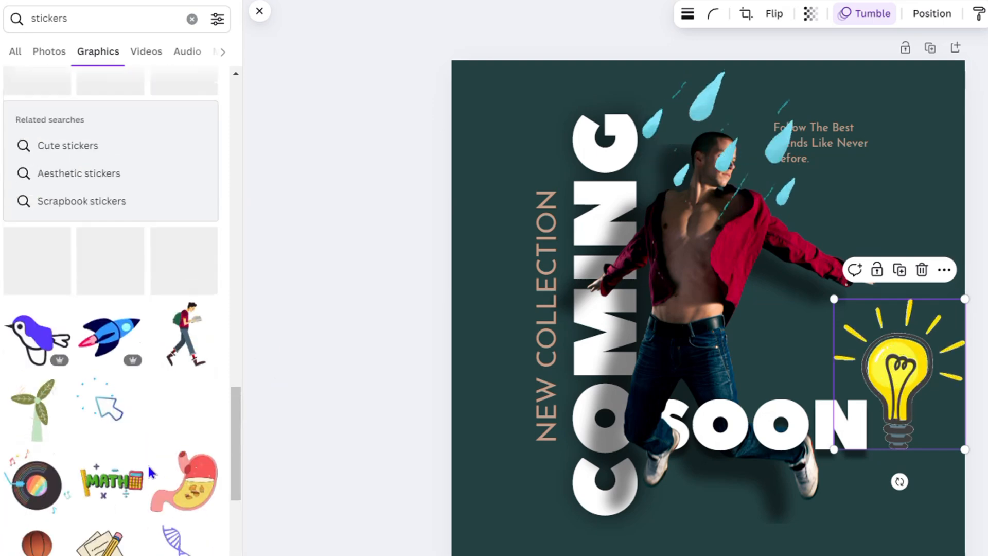
pyautogui.scroll(-2, 165, 423)
pyautogui.click(170, 275)
pyautogui.scroll(-6, 229, 337)
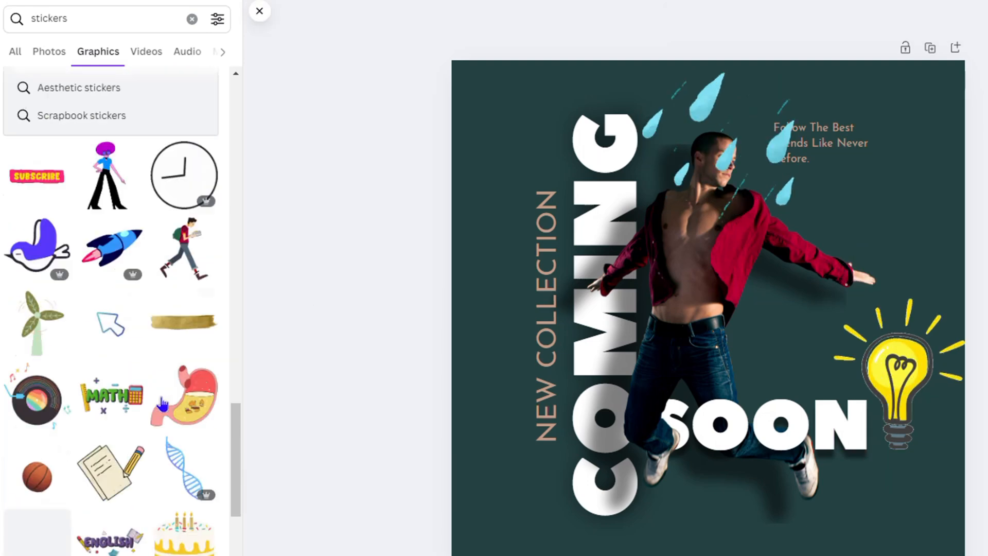
# View the details of the Animated Stomach Digestion sticker and browse more stickers like it
pyautogui.click(207, 307)
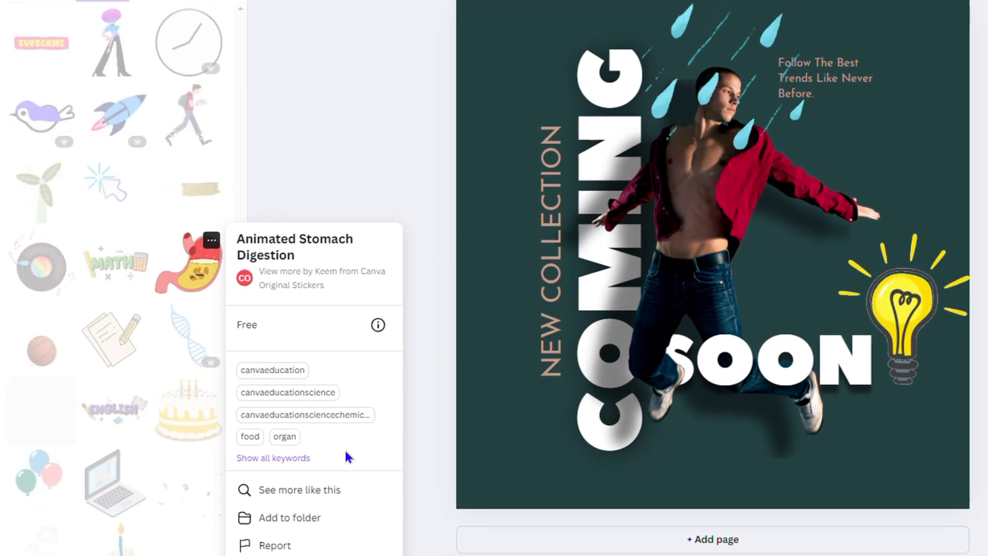
pyautogui.click(325, 494)
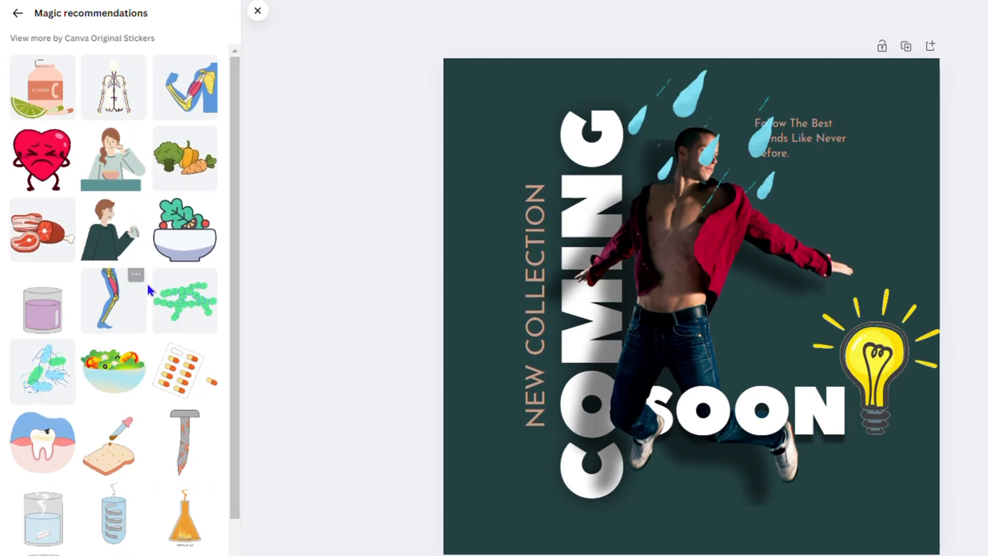
pyautogui.scroll(-3, 101, 346)
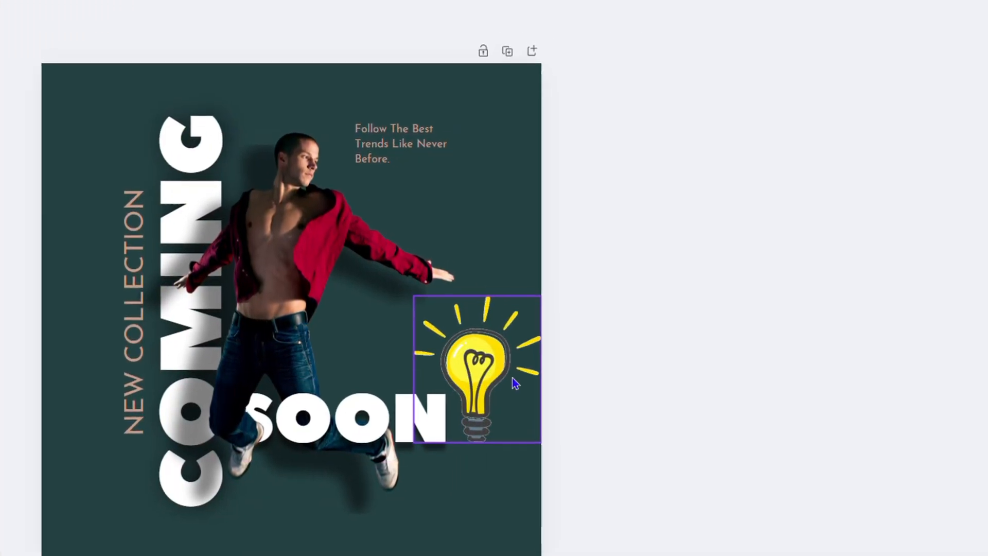
# Download the design with GIF as the file type
pyautogui.click(958, 6)
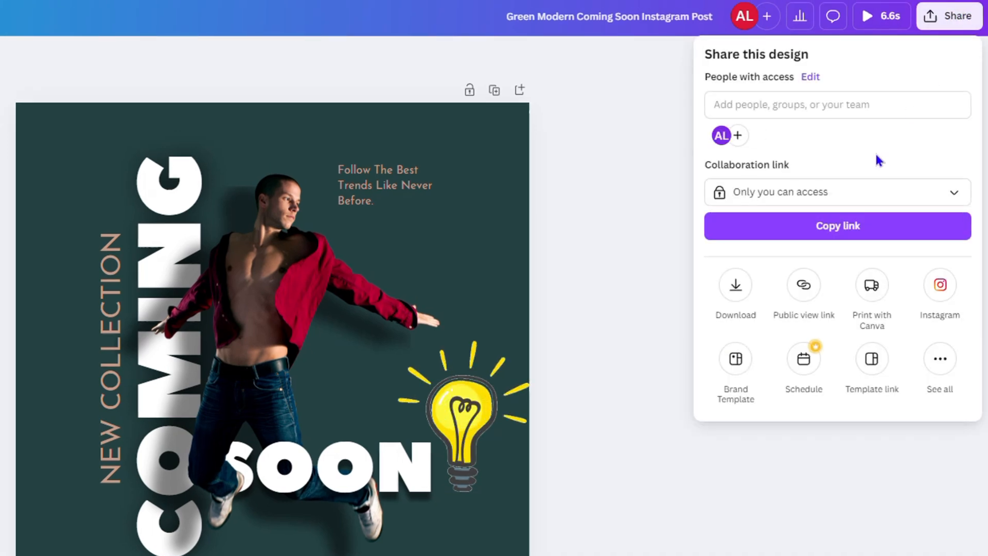
pyautogui.click(736, 286)
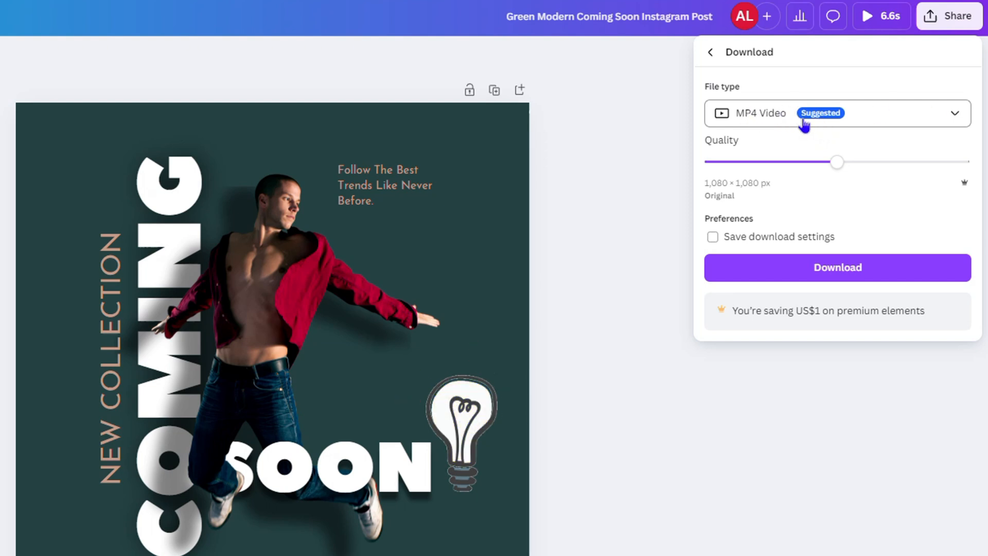
pyautogui.click(878, 123)
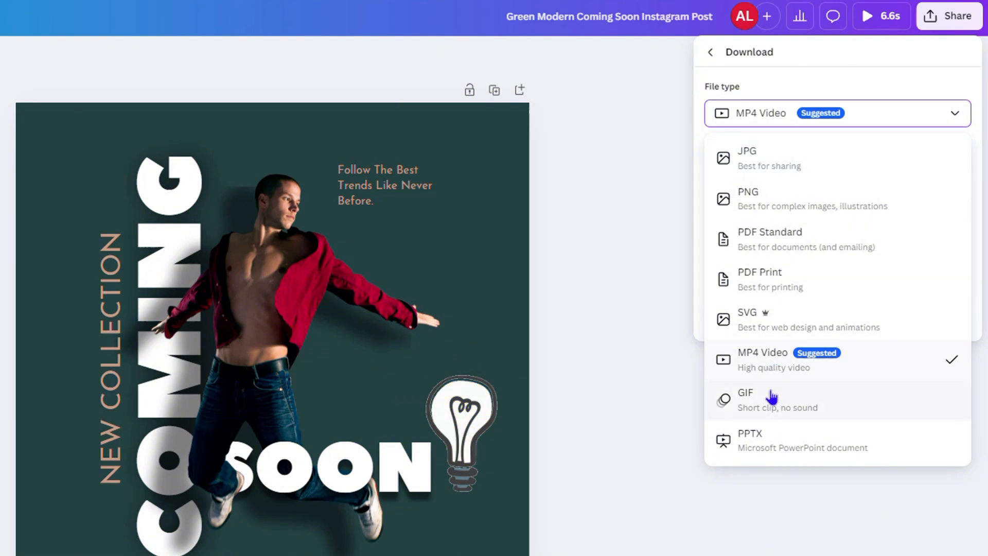
pyautogui.click(768, 399)
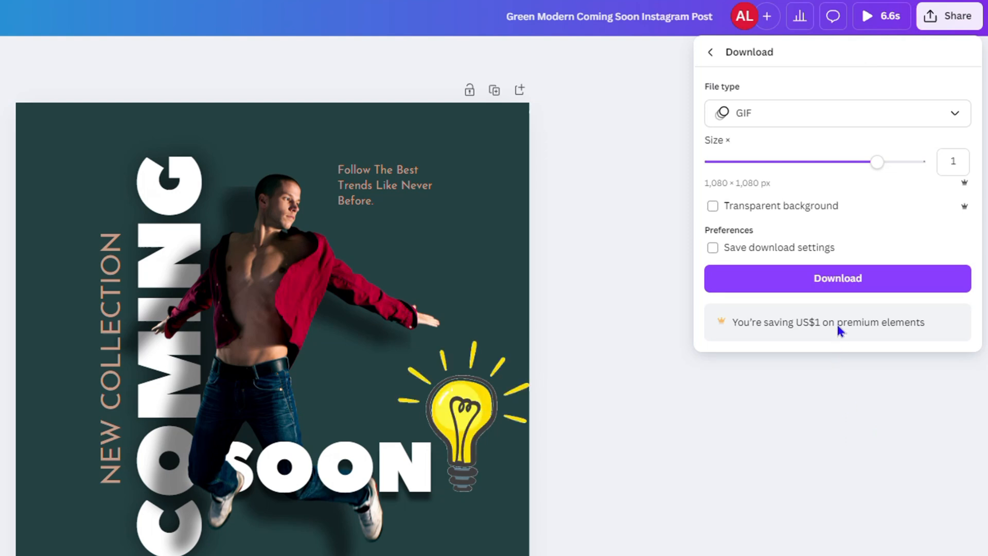
pyautogui.click(842, 282)
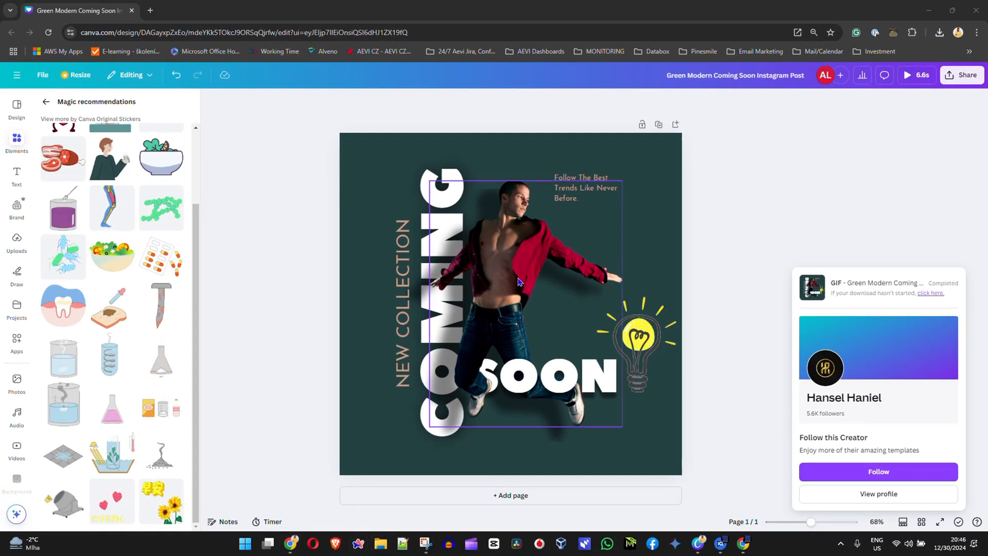
# Open the downloaded Green Modern Coming Soon Instagram Post file from Downloads in File Explorer, then close the folder window
pyautogui.moveTo(987, 110); pyautogui.dragTo(612, 123)
pyautogui.click(378, 273)
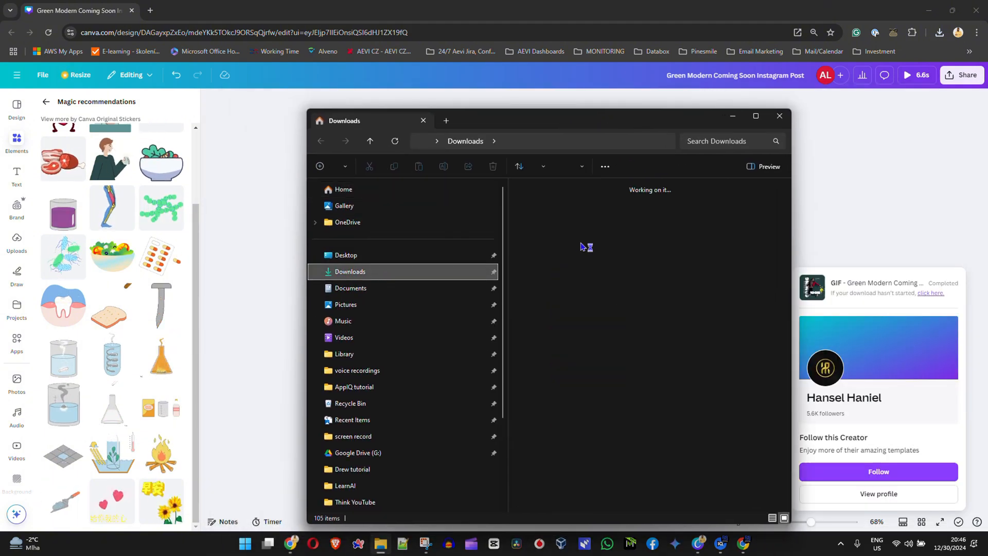
pyautogui.click(540, 237)
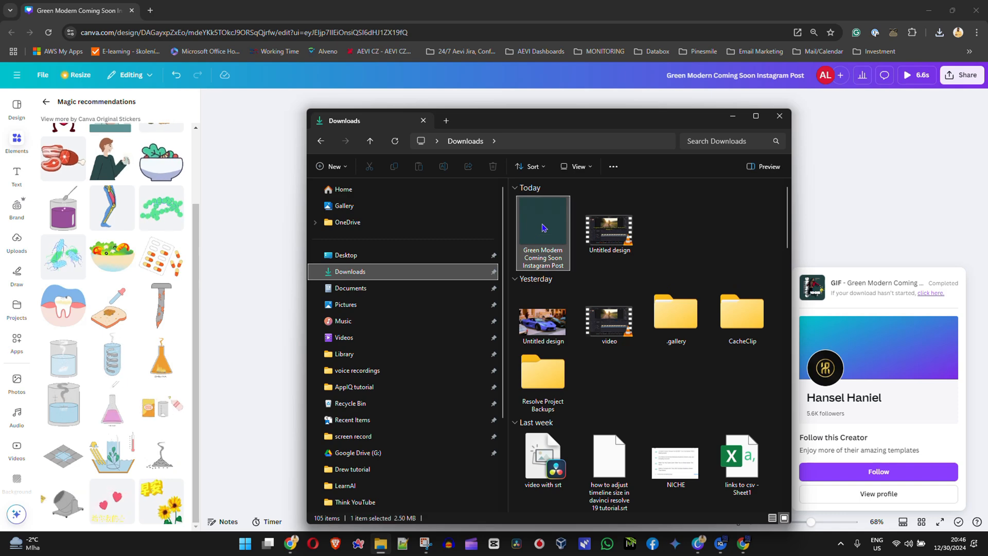
pyautogui.doubleClick(542, 227)
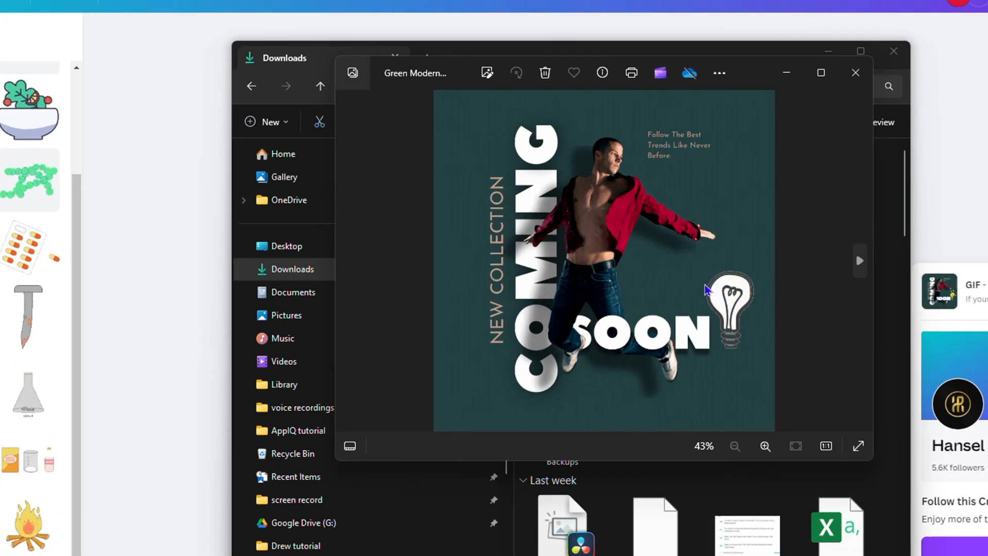
pyautogui.click(894, 61)
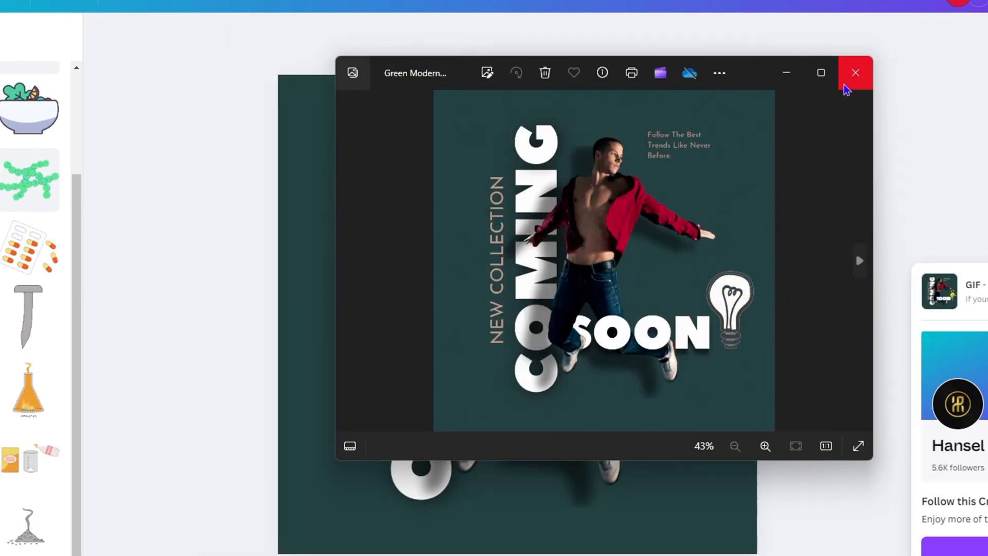